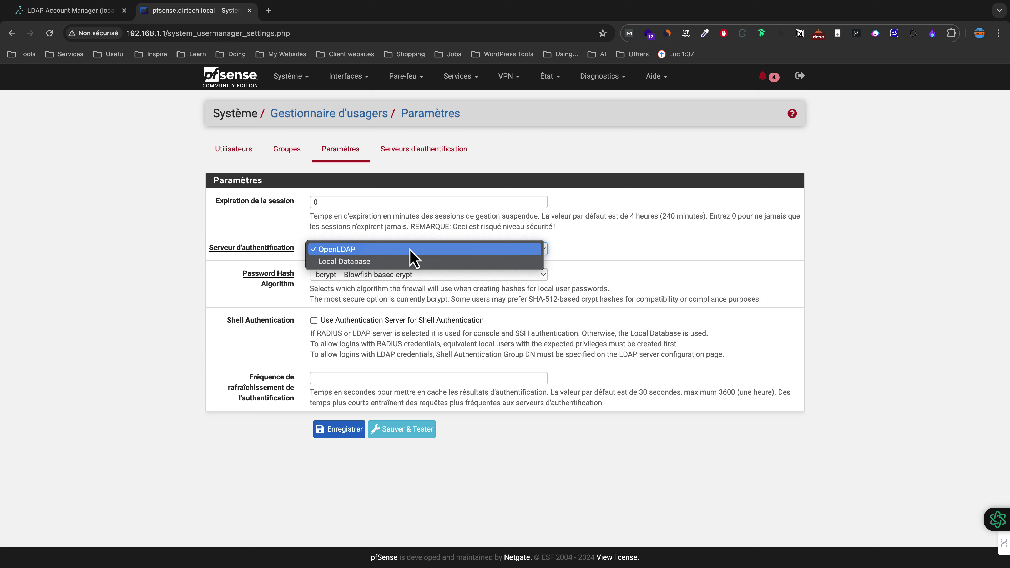
Make OpenLDAP the pfSense authentication server, then save and test the LDAP connection.
left_click(352, 247)
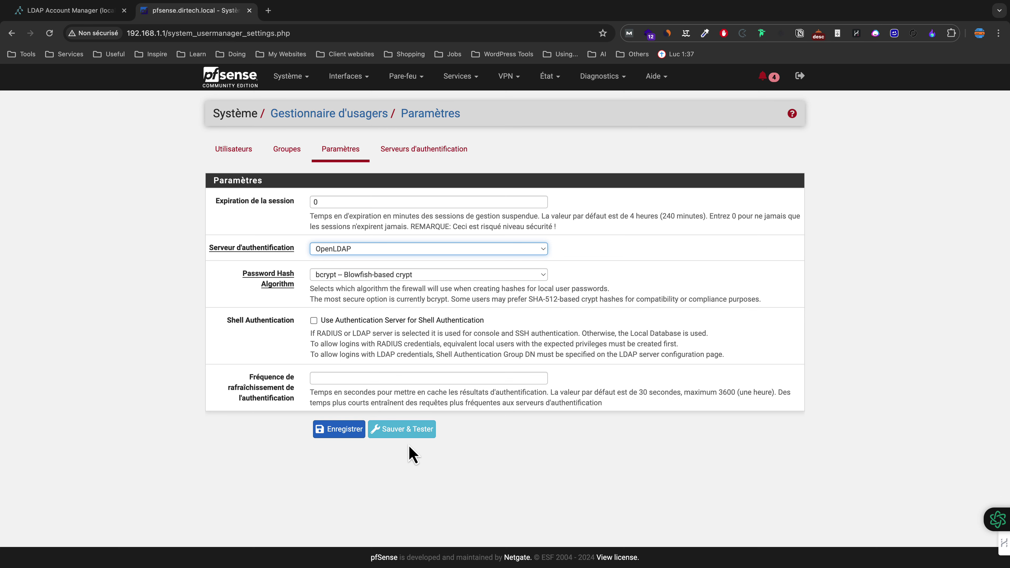
left_click(424, 435)
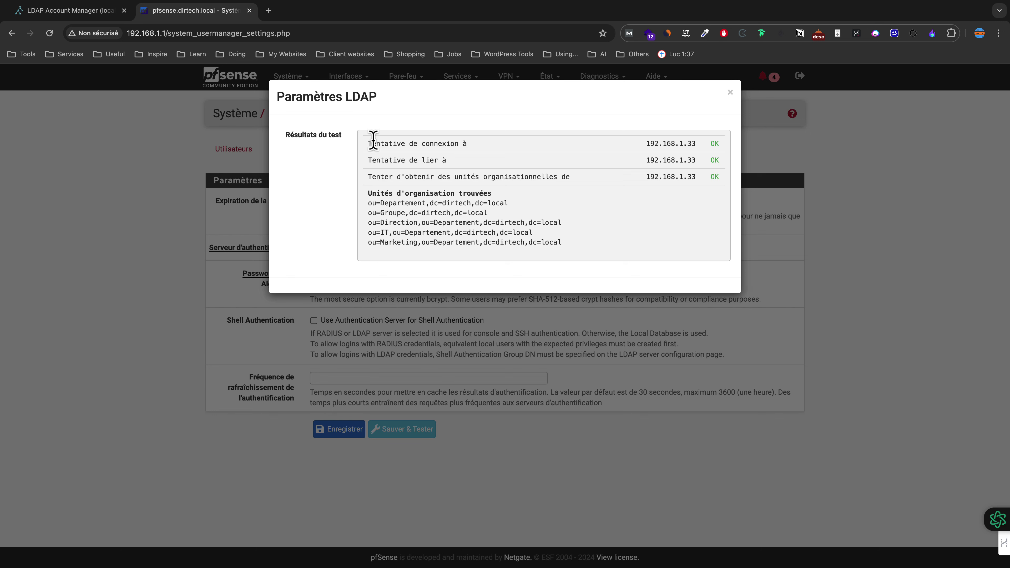
Review the connection, bind and OU test results, close them and re-run Sauver & Tester.
left_click_drag(367, 146, 725, 179)
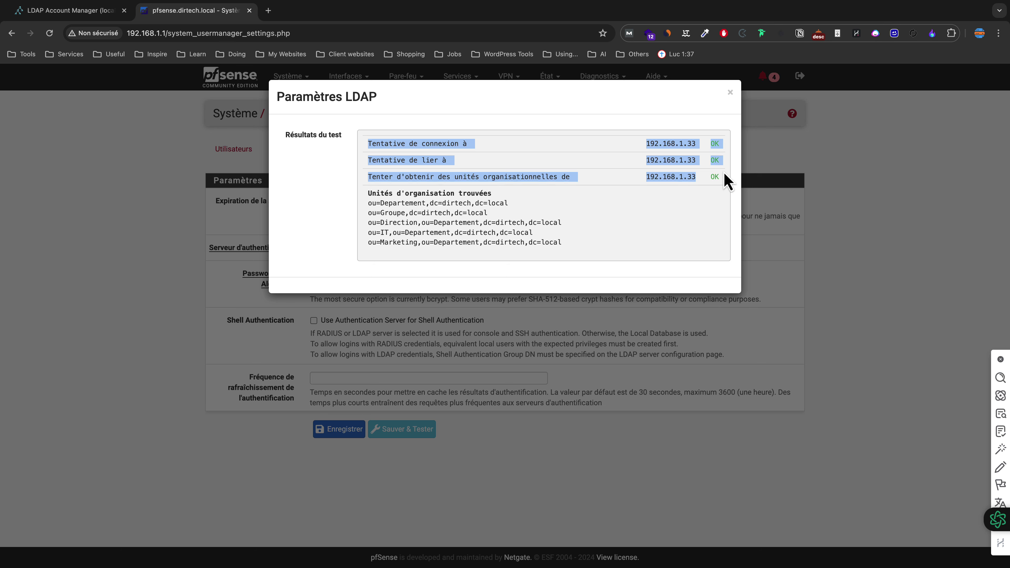
left_click(602, 180)
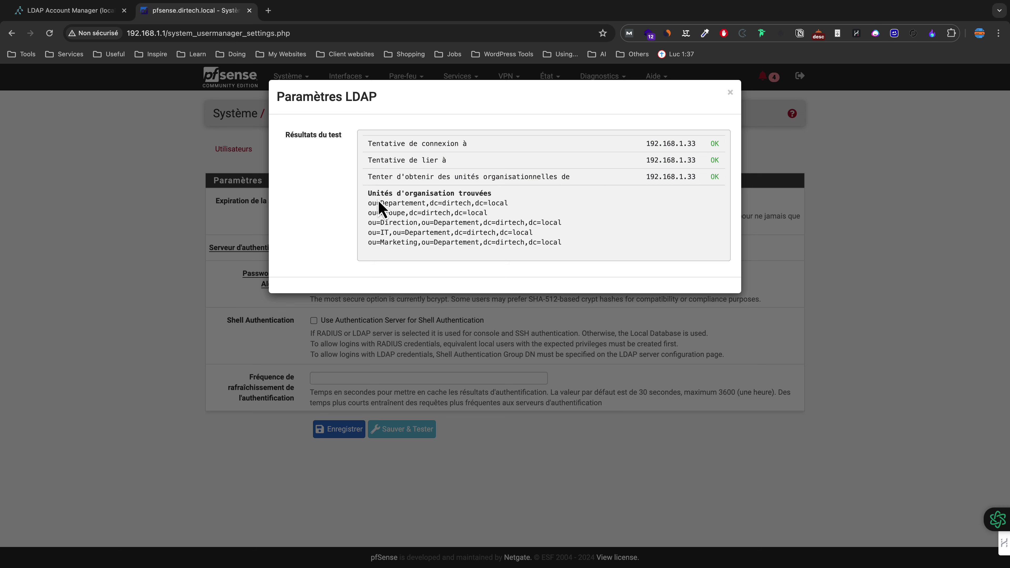
left_click_drag(368, 192, 560, 242)
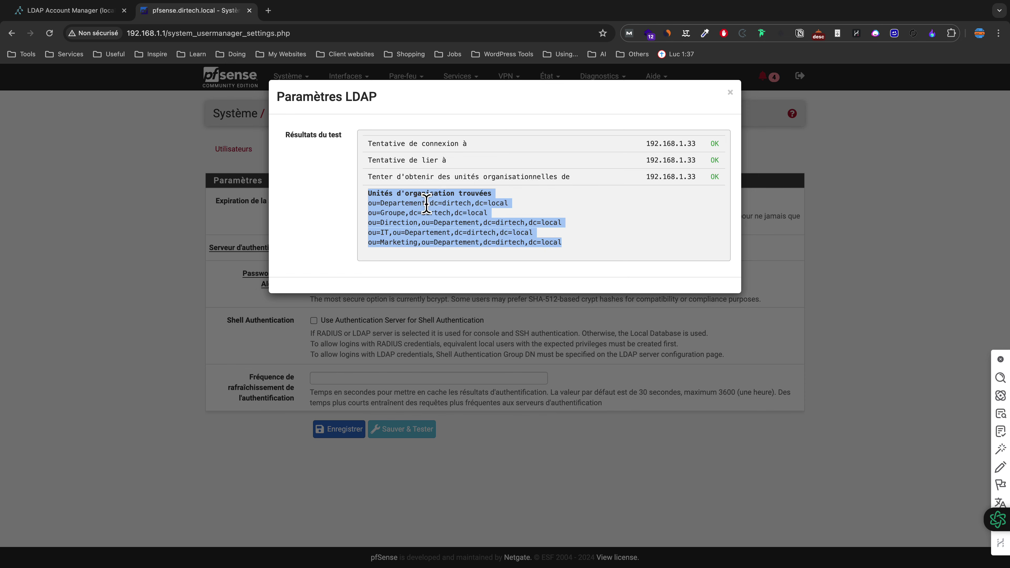
left_click(440, 219)
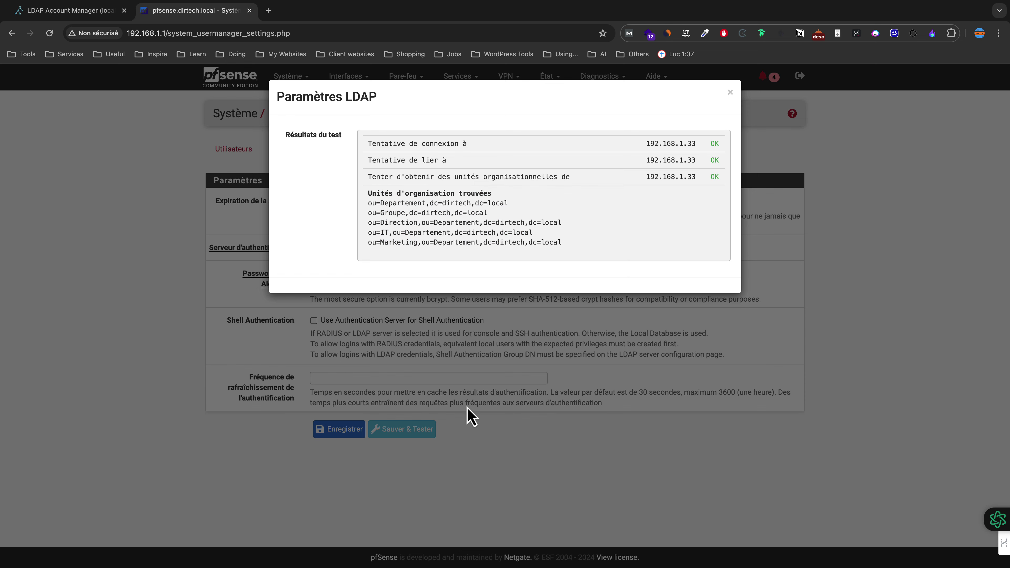
left_click(477, 436)
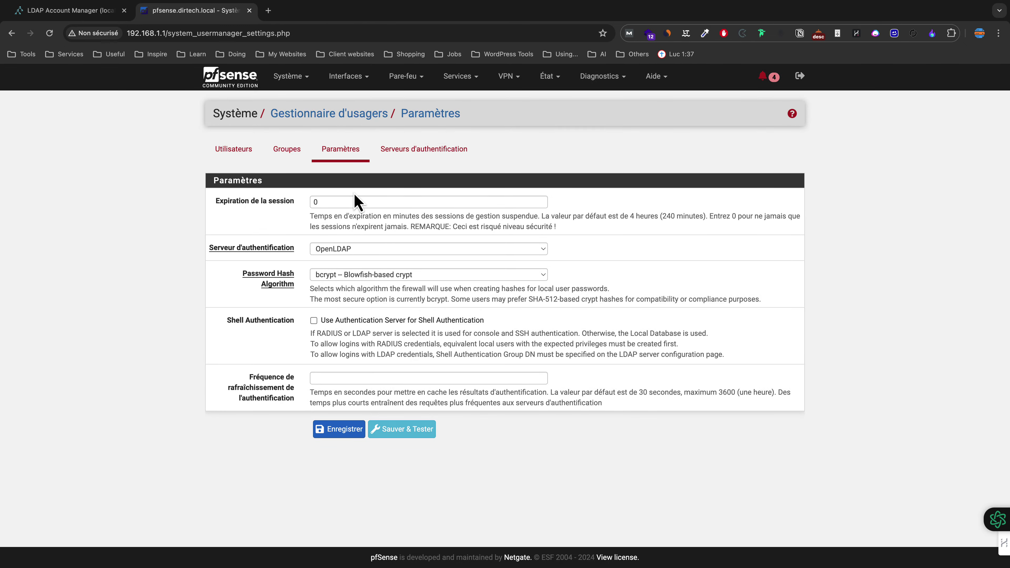
left_click(395, 429)
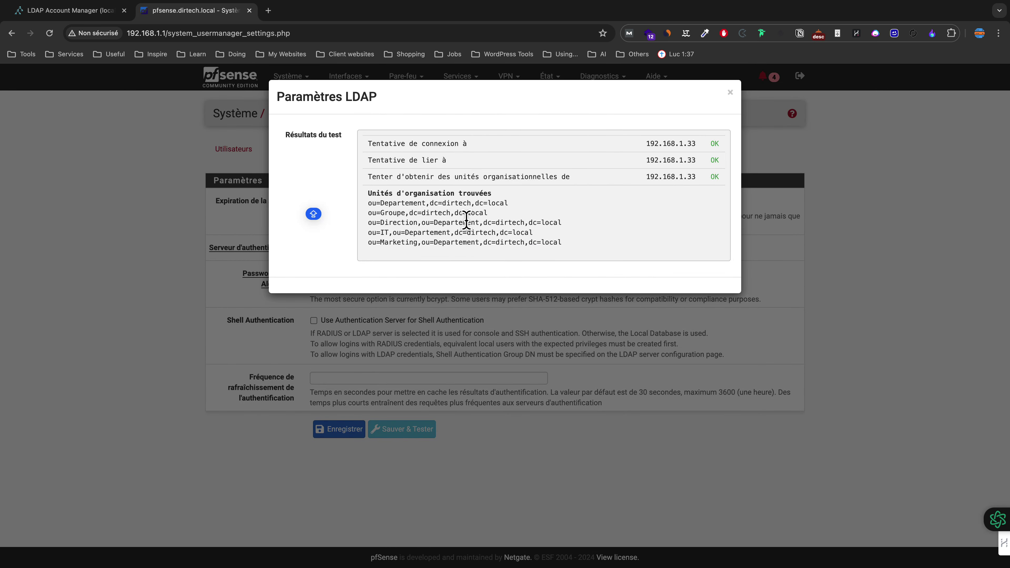
Confirm the IT and Marketing units in the OU list, then move to LDAP Account Manager.
left_click(84, 11)
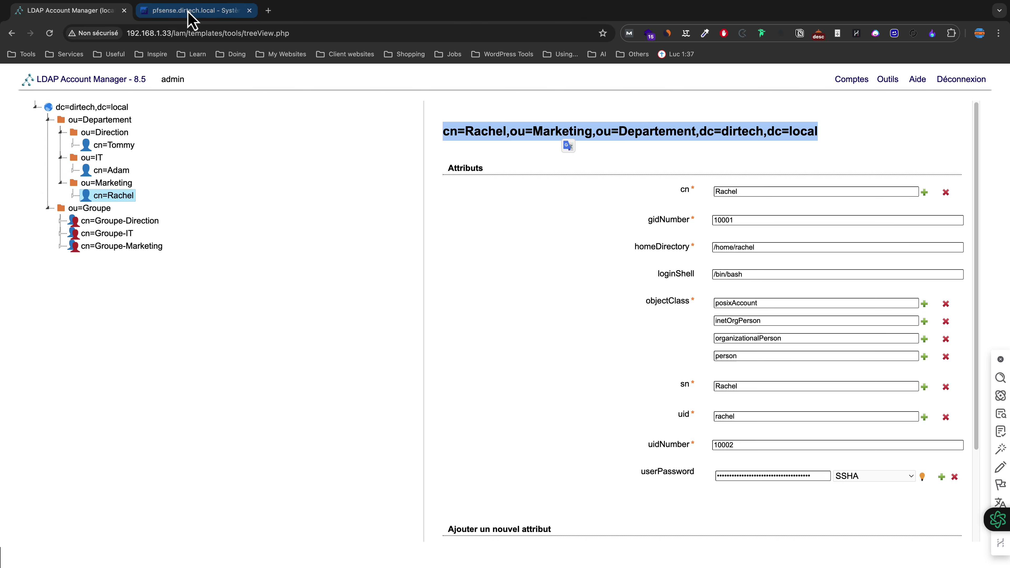
left_click(192, 18)
left_click_drag(369, 195, 546, 244)
left_click(484, 215)
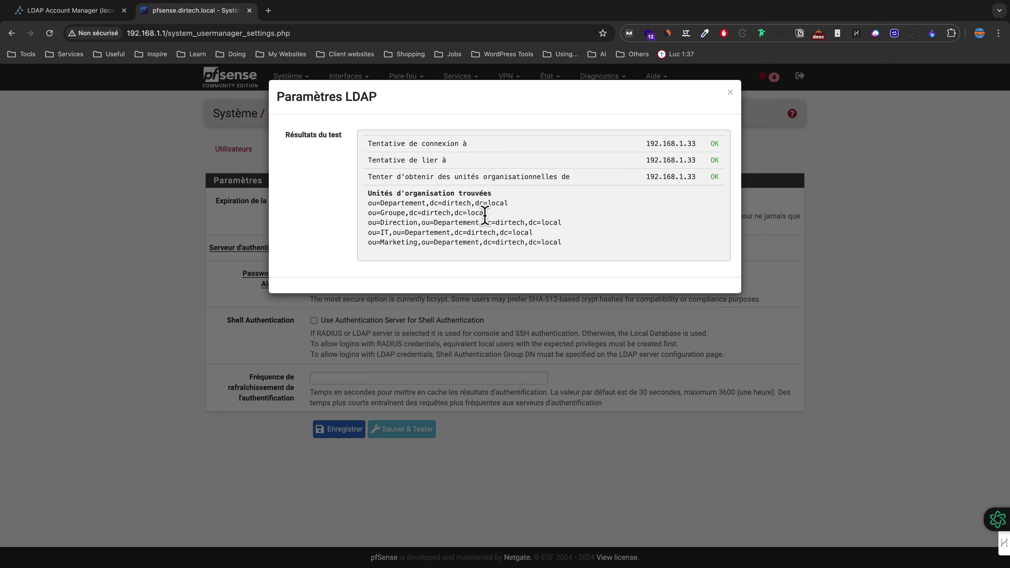
key("super+1")
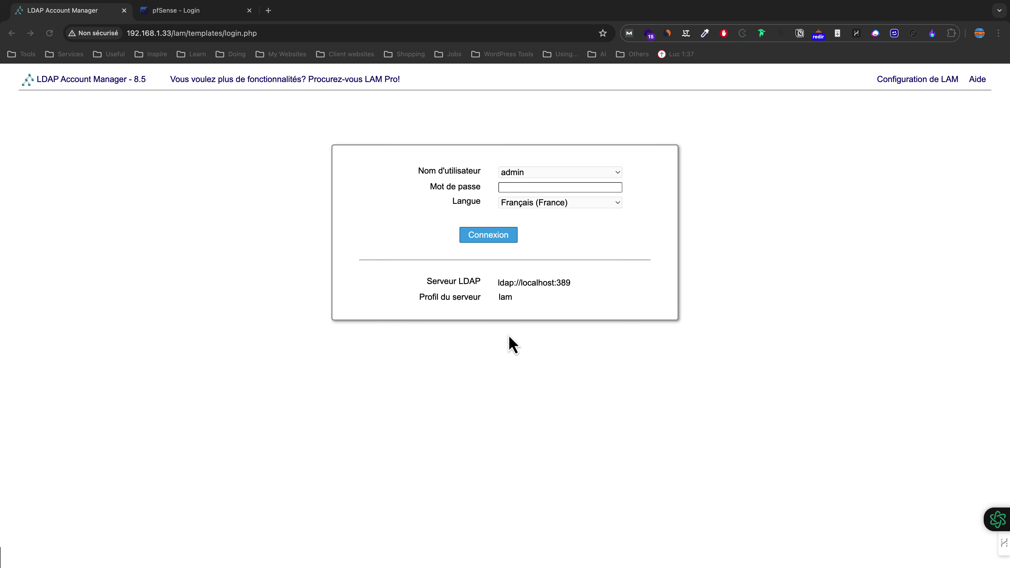
Log in to LDAP Account Manager with the account password.
left_click(529, 187)
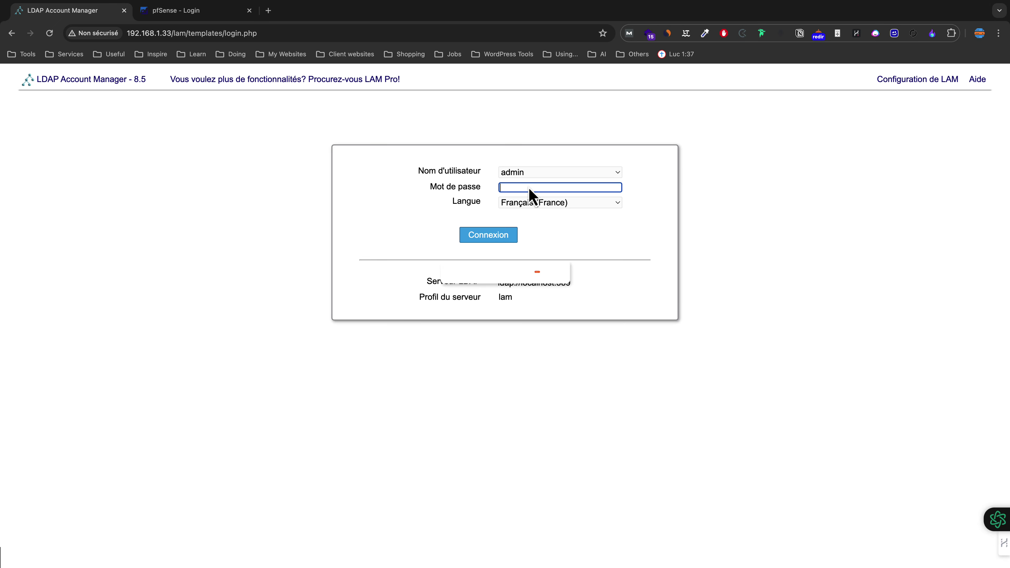
type("•••••••")
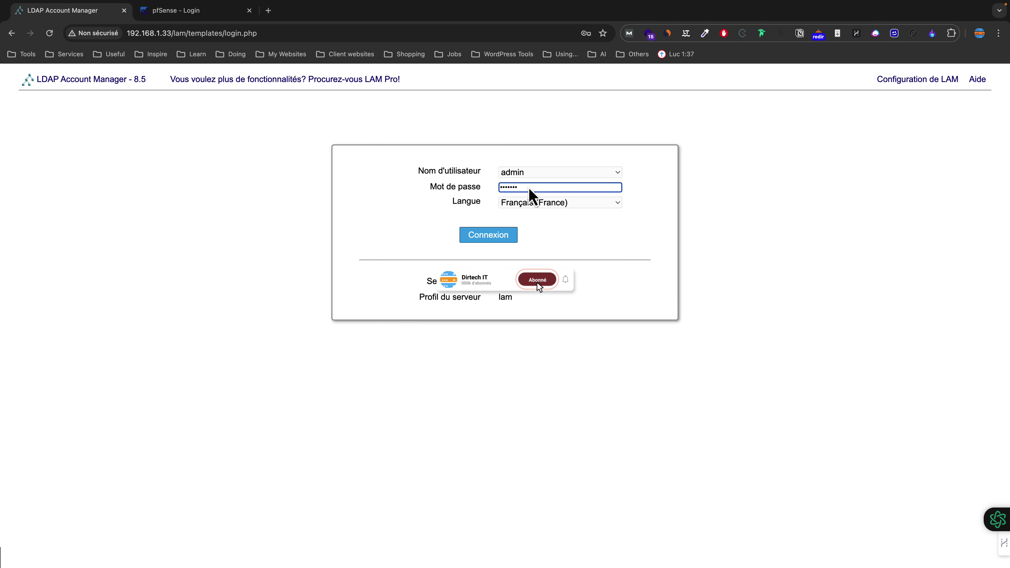
left_click(492, 240)
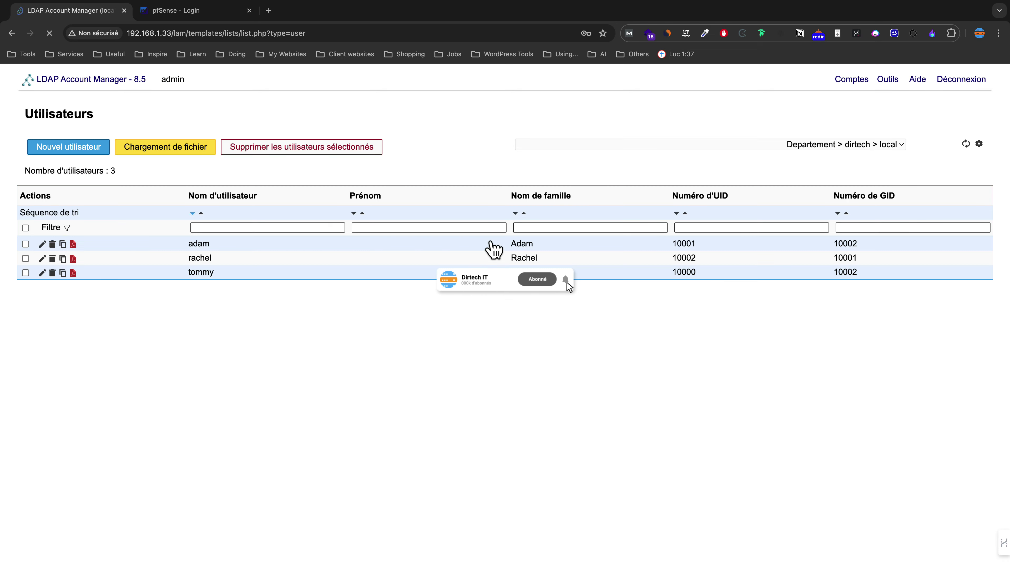
Open the tree view and expand the Departement, Direction, IT and Marketing containers.
left_click(863, 84)
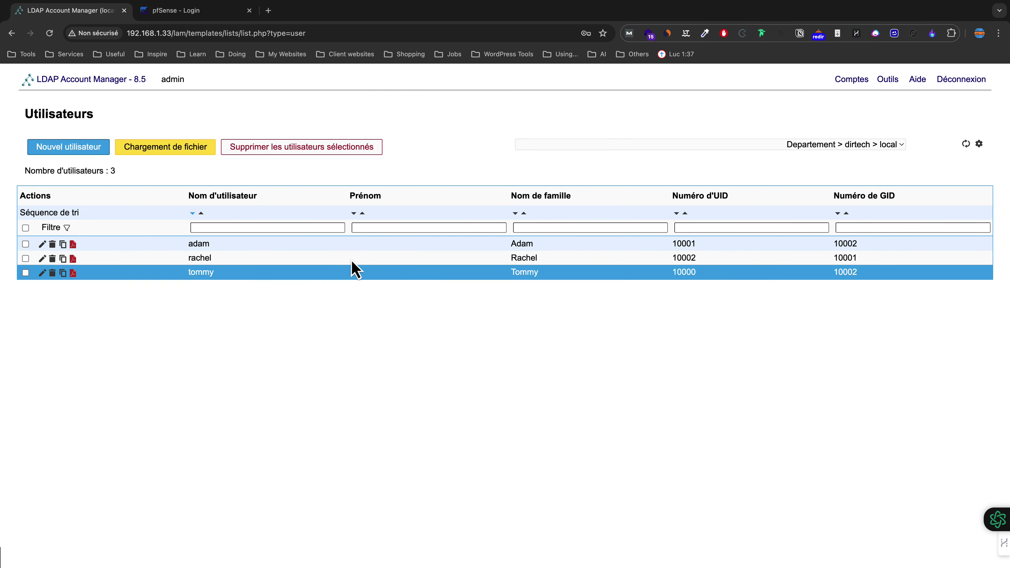
mouse_move(849, 89)
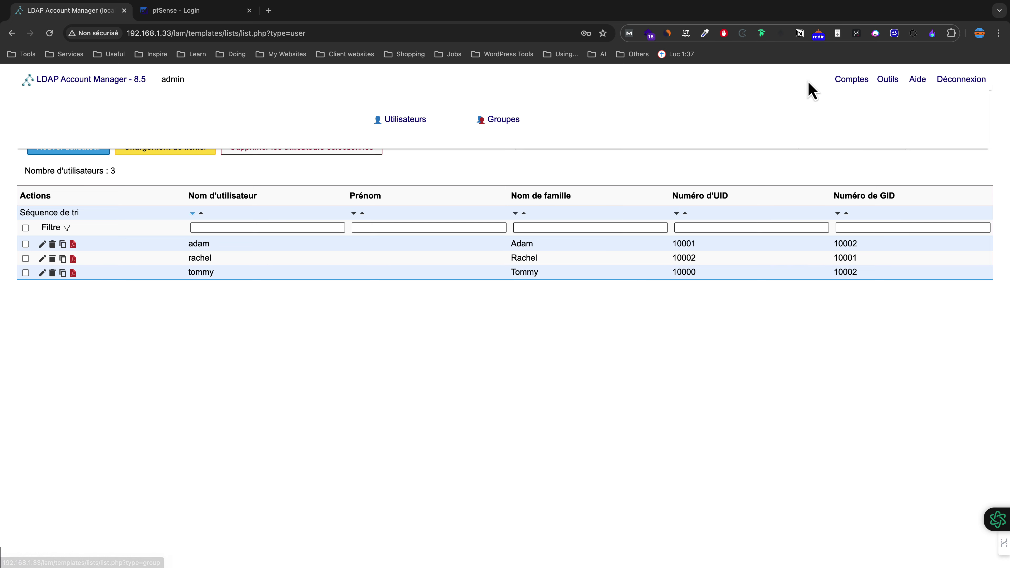
mouse_move(881, 84)
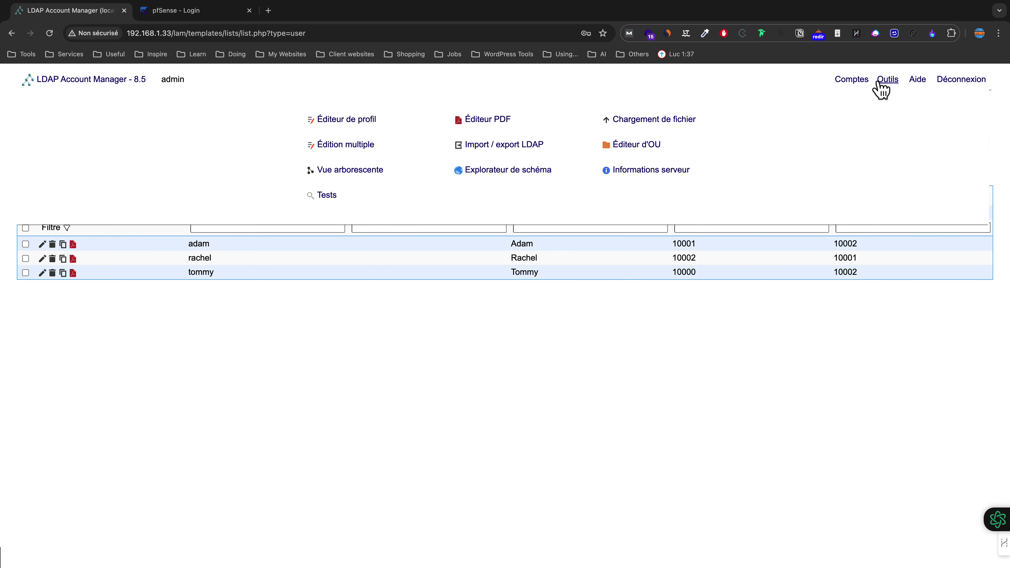
left_click(334, 171)
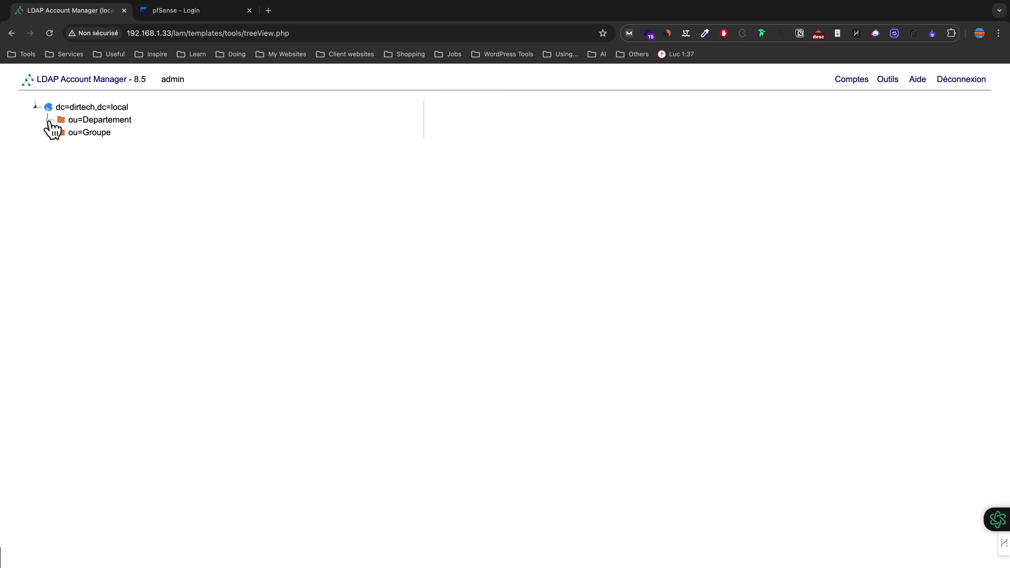
left_click(49, 120)
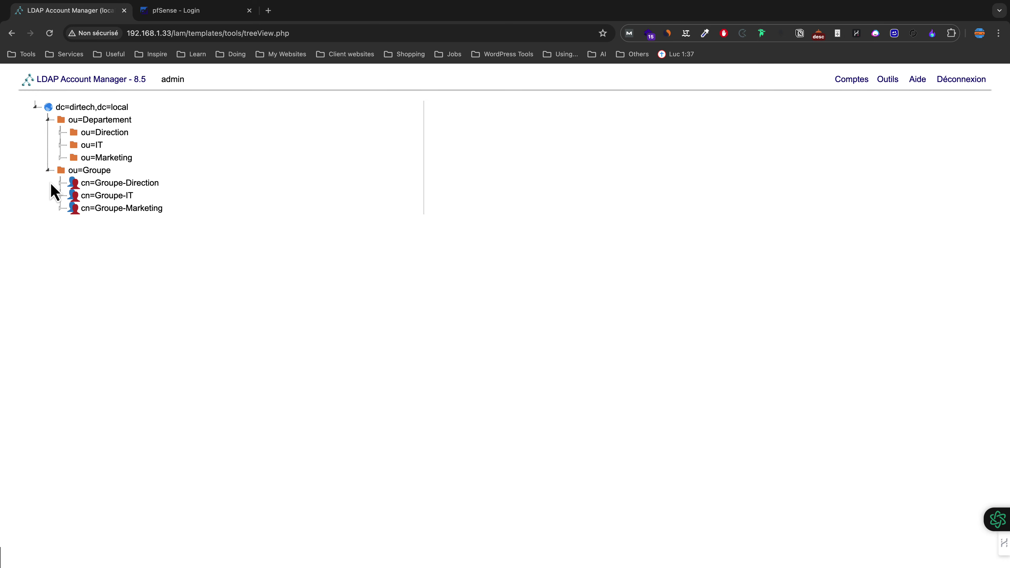
left_click(60, 132)
left_click(61, 158)
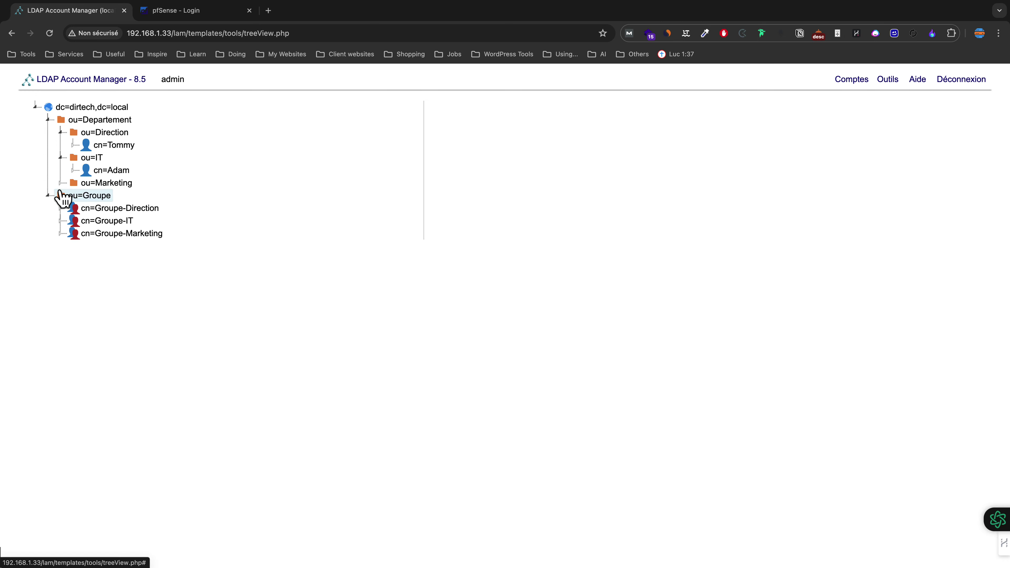
left_click(61, 183)
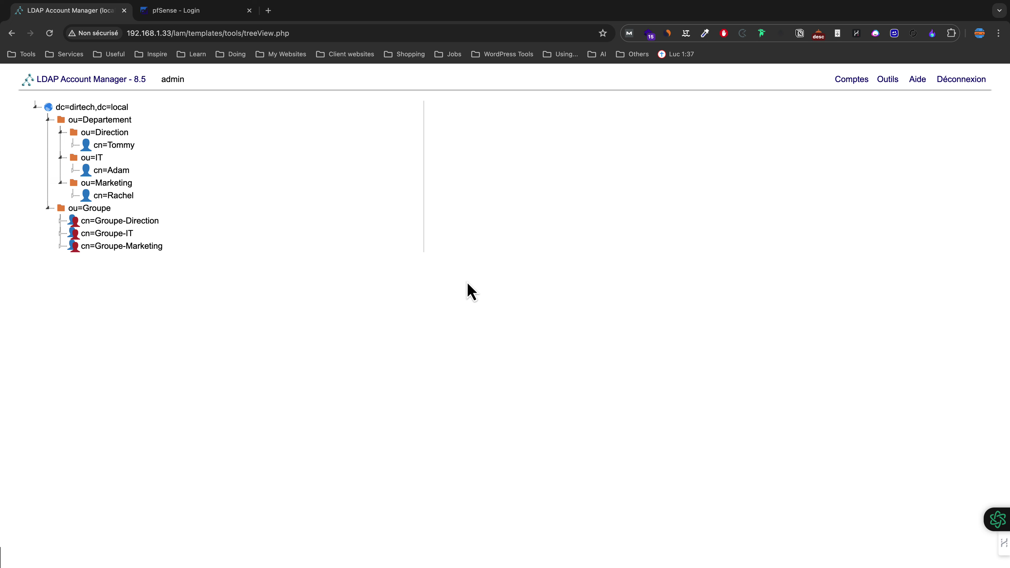
key("Tab")
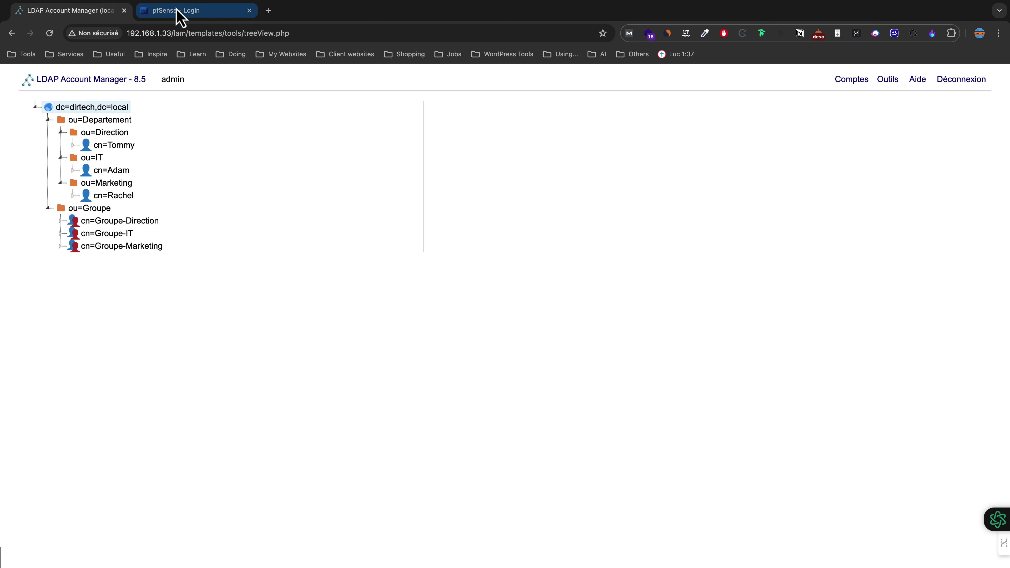
Sign in to pfSense with the saved administrator username.
left_click(179, 17)
left_click(458, 254)
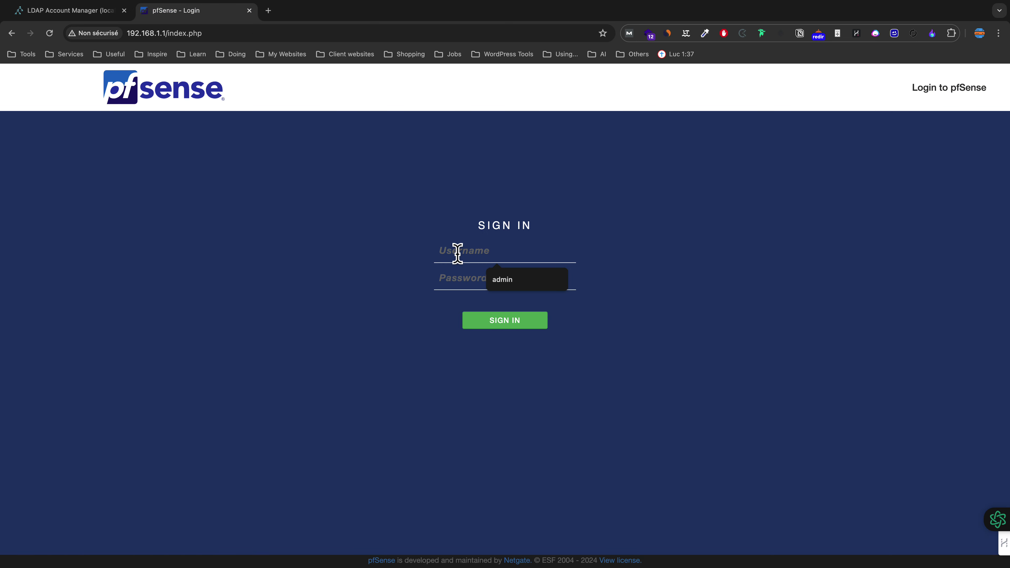
left_click(512, 282)
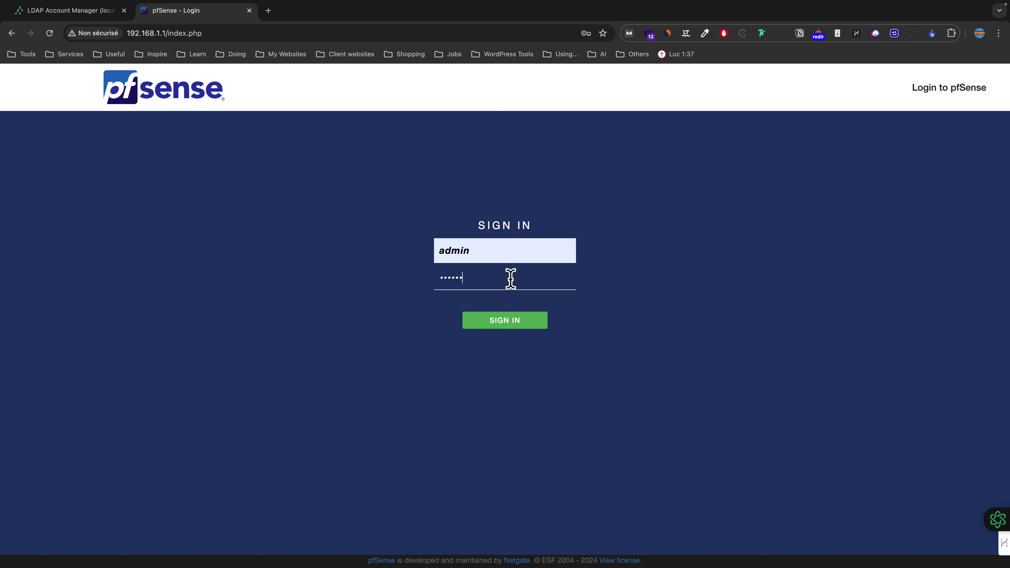
left_click(503, 328)
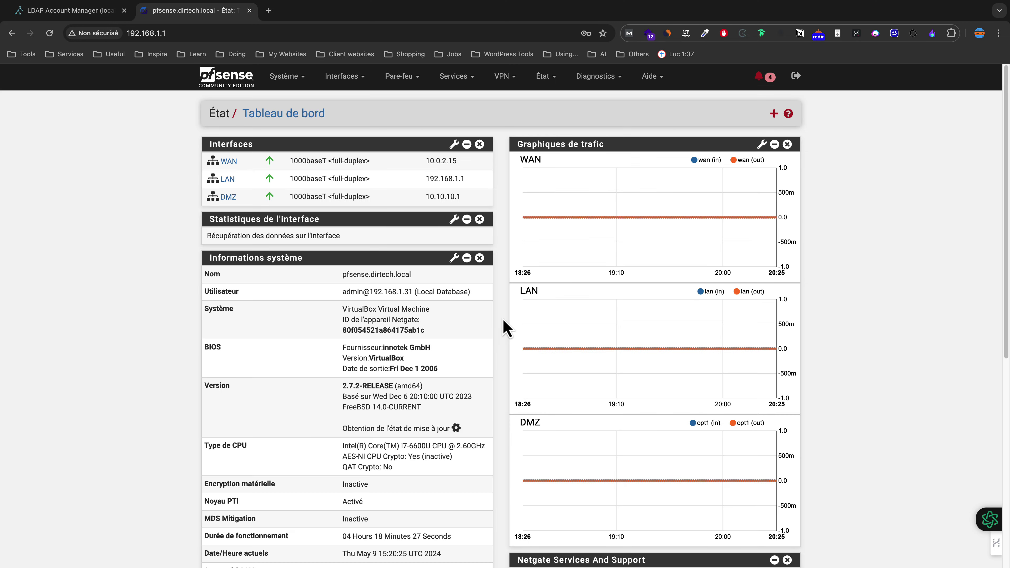
Go to System > User Manager > Authentication Servers.
scroll(423, 344, "down", 5)
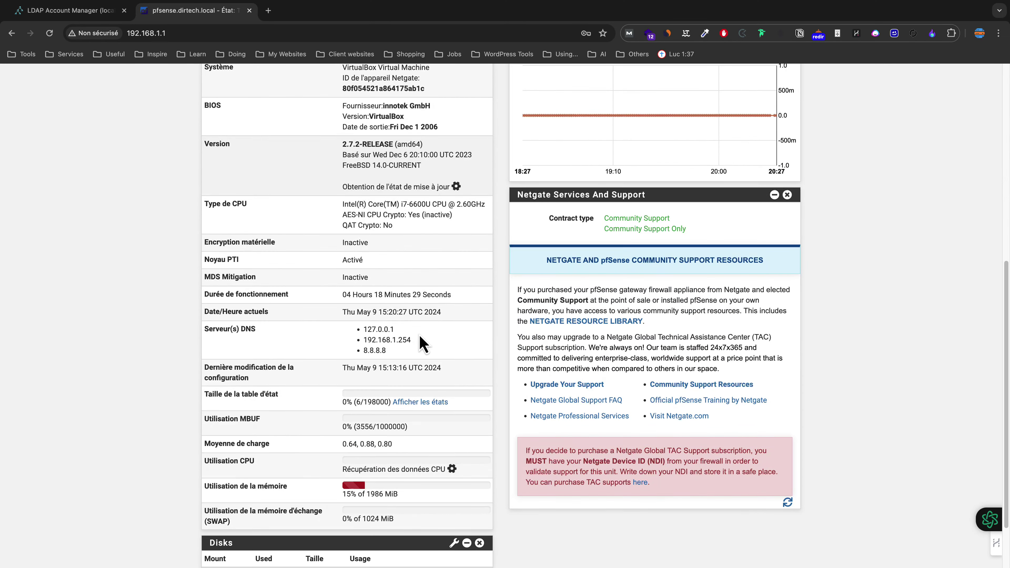
scroll(423, 344, "up", 5)
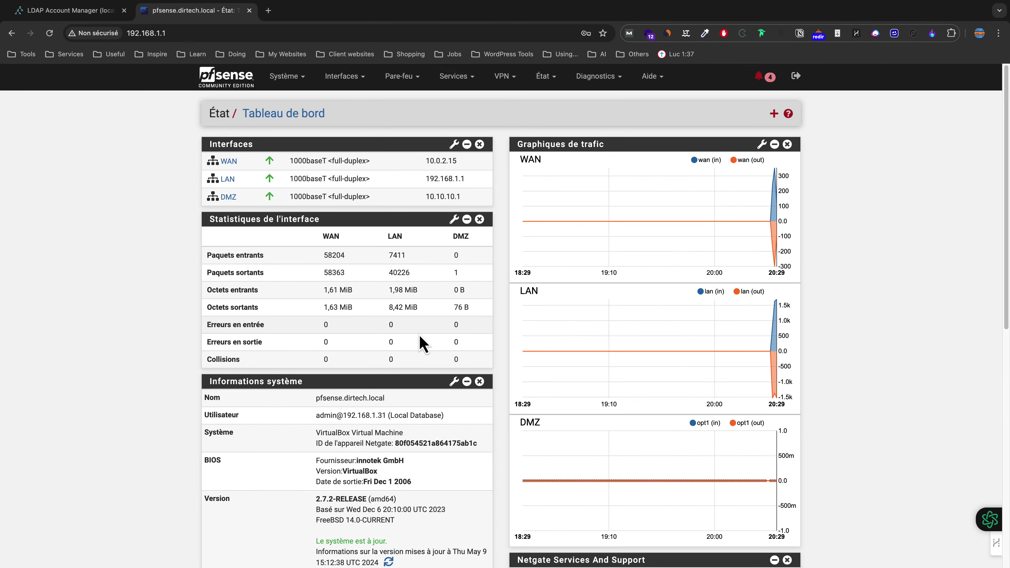
left_click(283, 76)
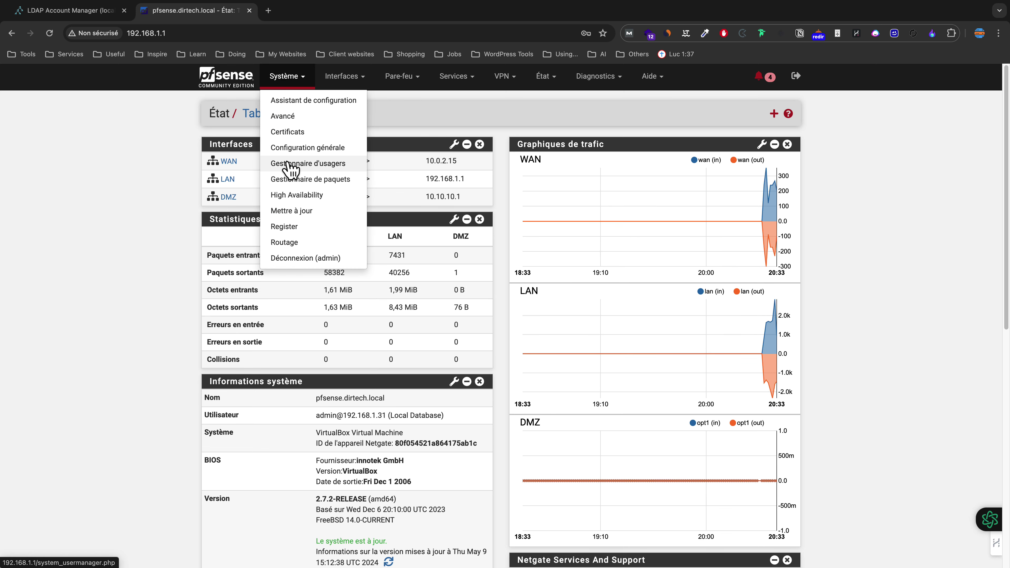
left_click(330, 164)
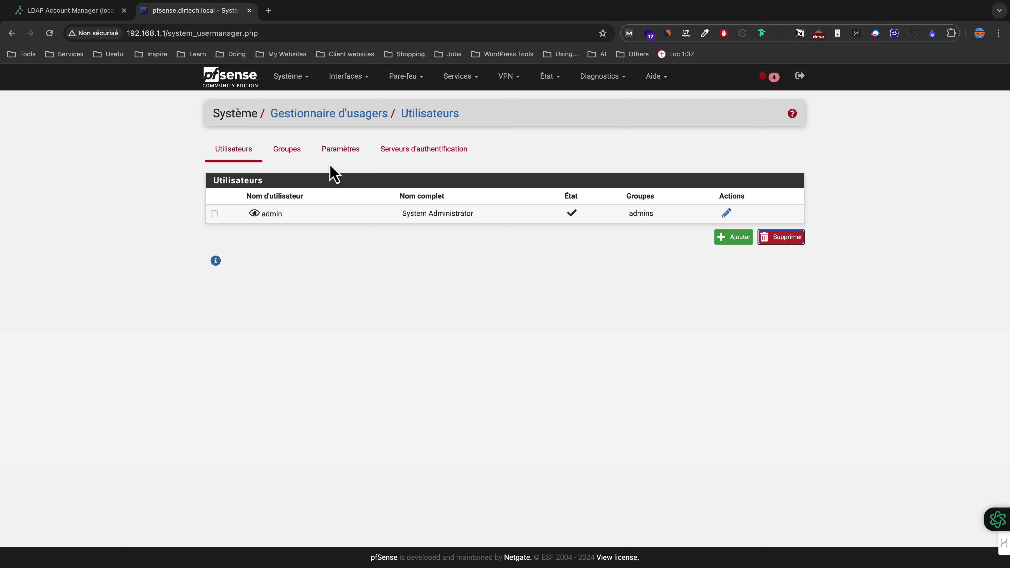
left_click(312, 305)
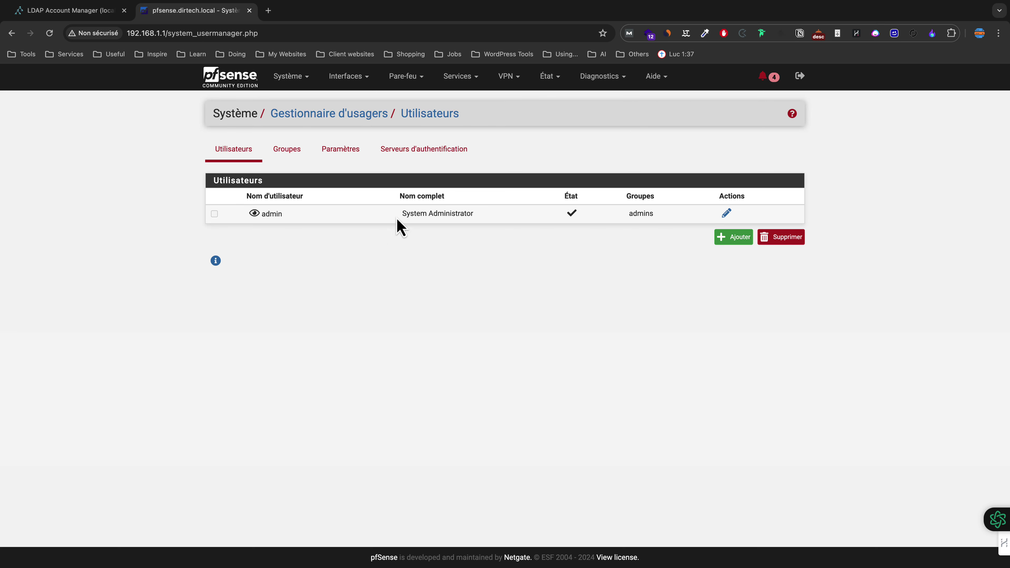
left_click(429, 156)
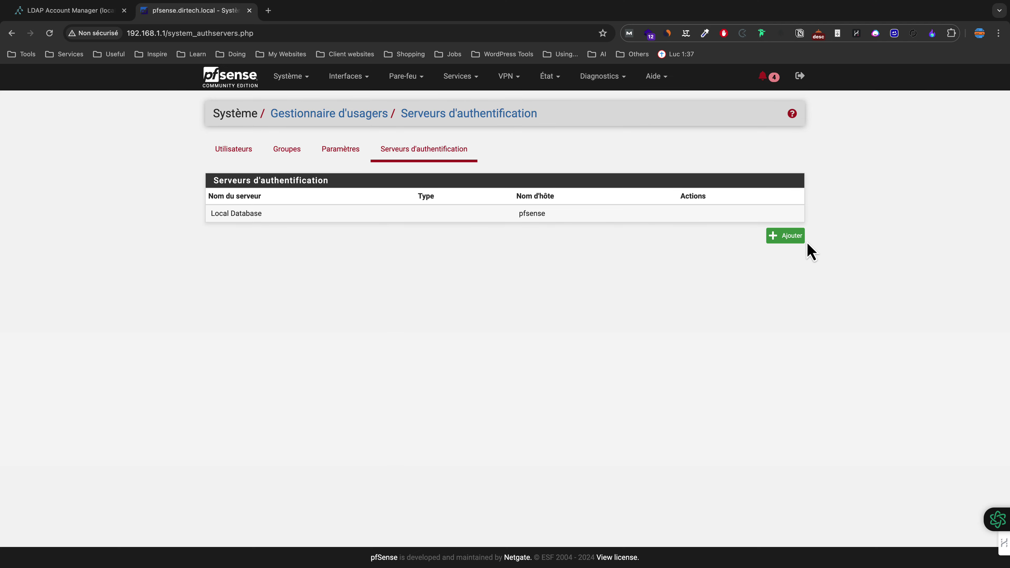
Add a new authentication server named OpenLDAP with type LDAP.
left_click(793, 249)
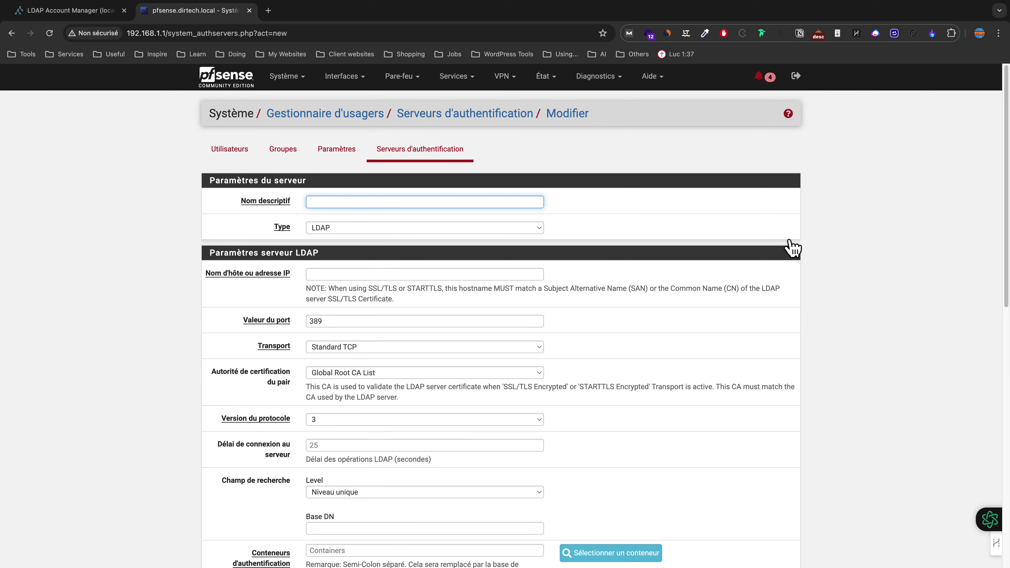
scroll(642, 286, "down", 8)
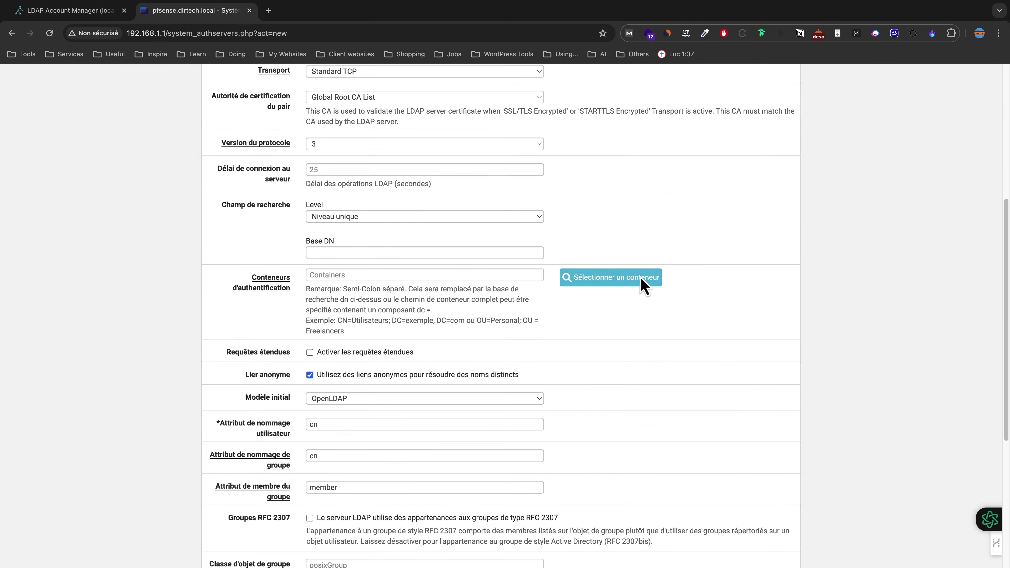
scroll(642, 285, "up", 8)
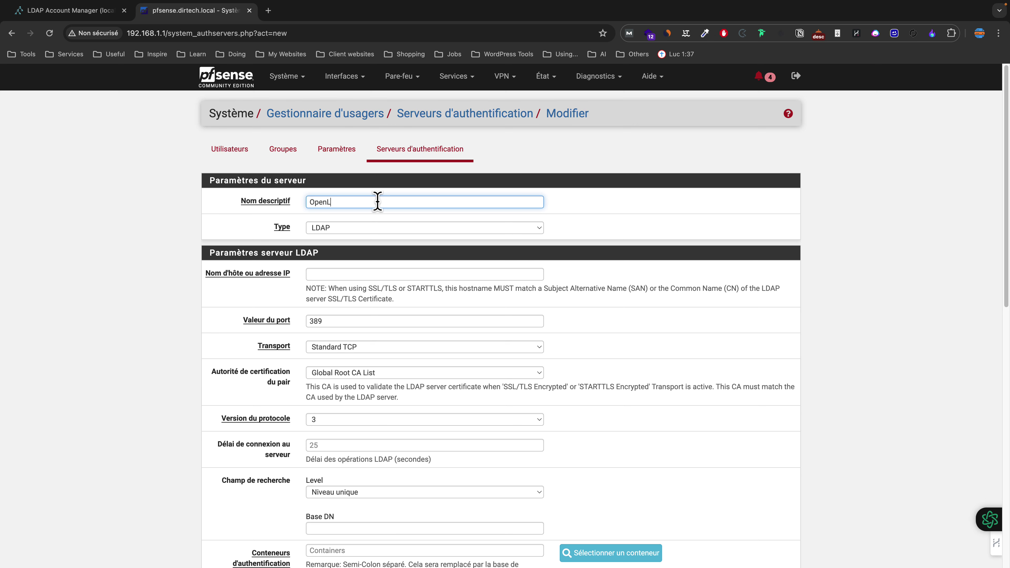
type("DAP")
key("Caps_Lock")
left_click(344, 226)
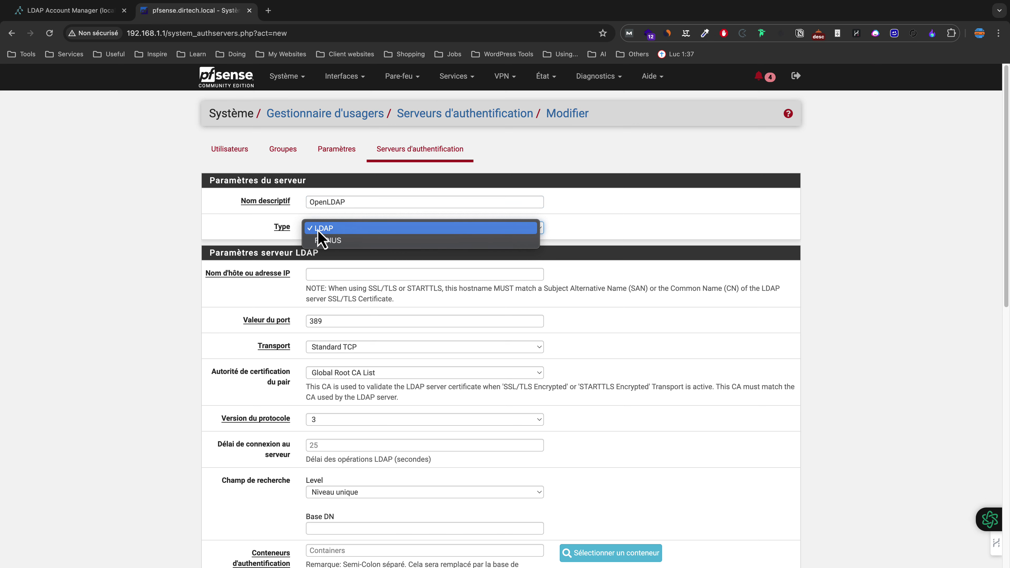
left_click(351, 230)
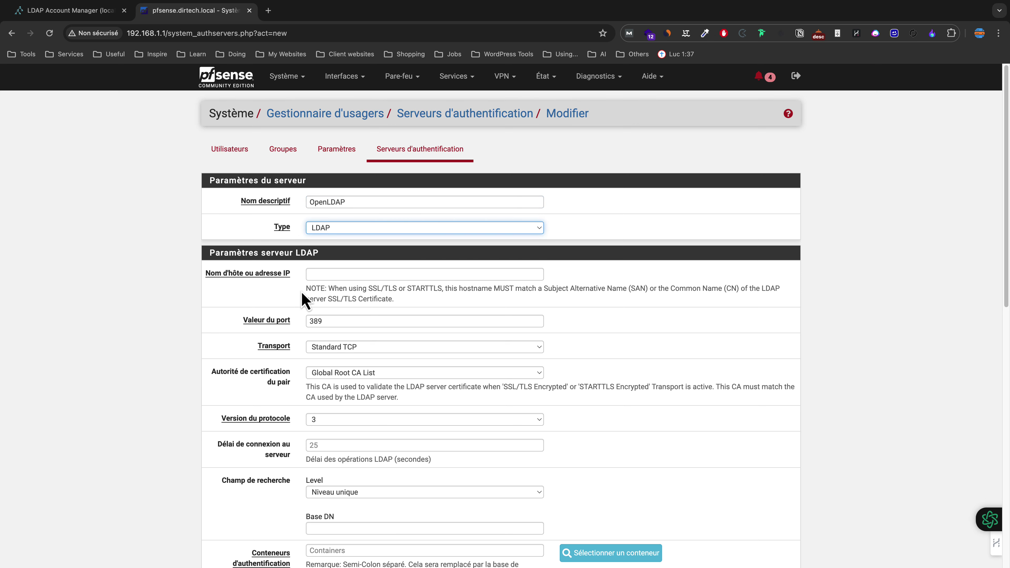
Set the server hostname to 192.168.1.33, matching the address shown in LDAP Account Manager.
left_click(331, 275)
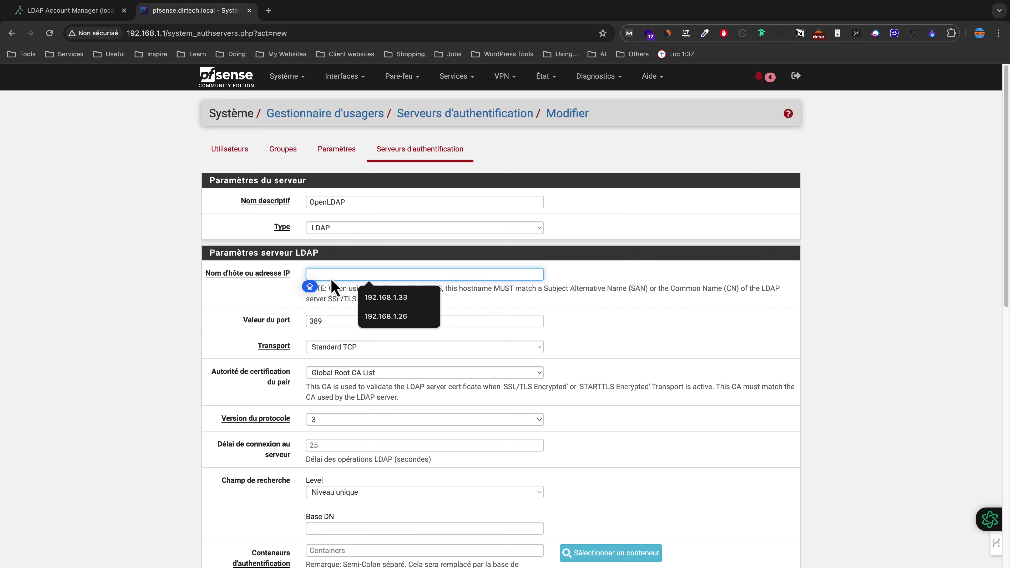
left_click(380, 297)
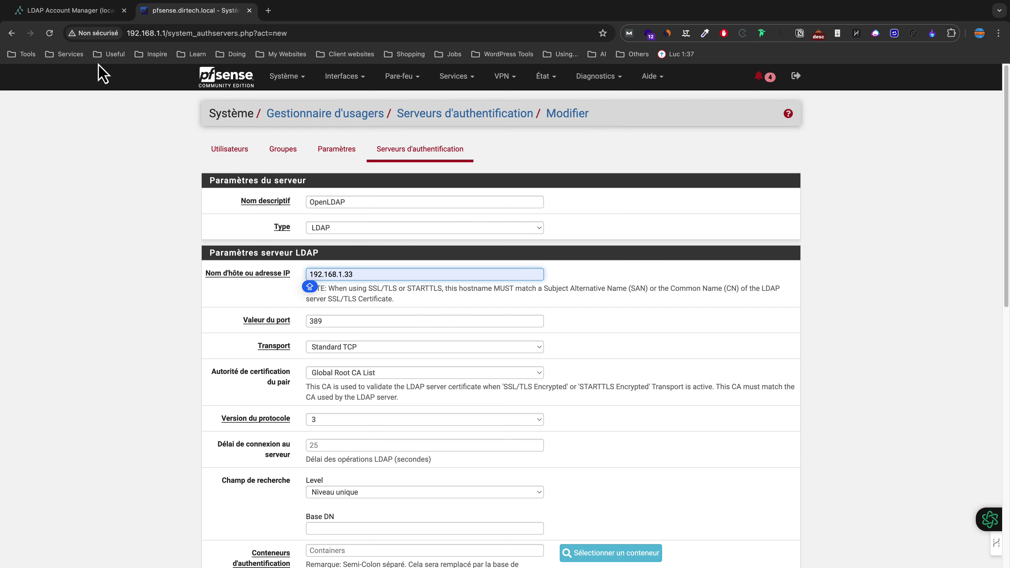
left_click(79, 11)
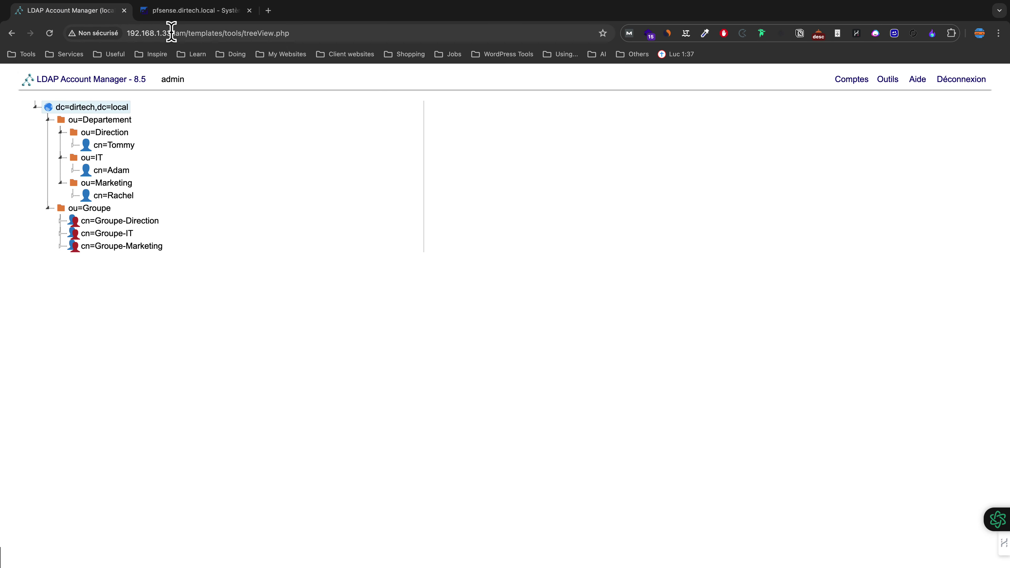
left_click_drag(171, 31, 129, 30)
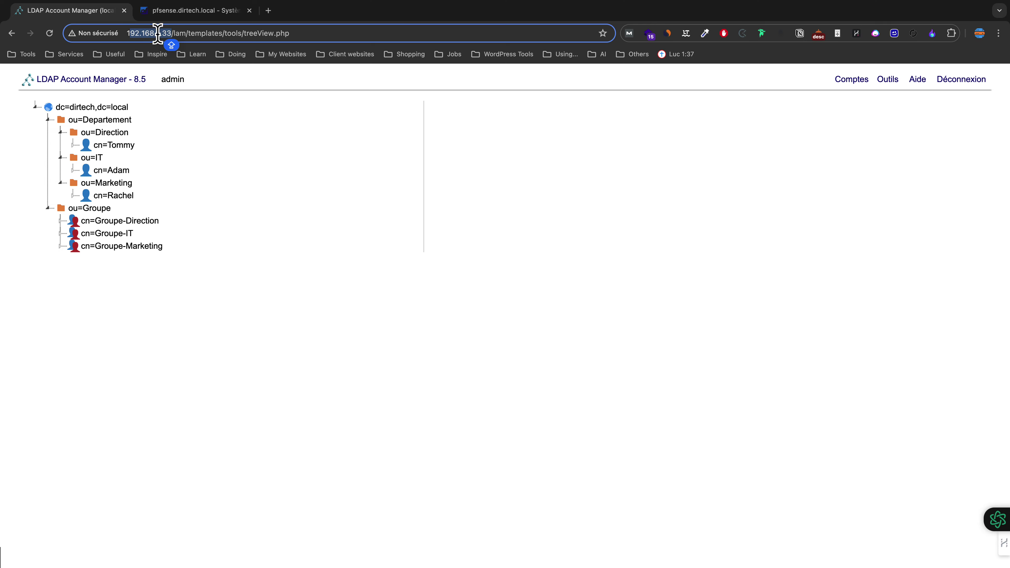
left_click(217, 165)
left_click(205, 12)
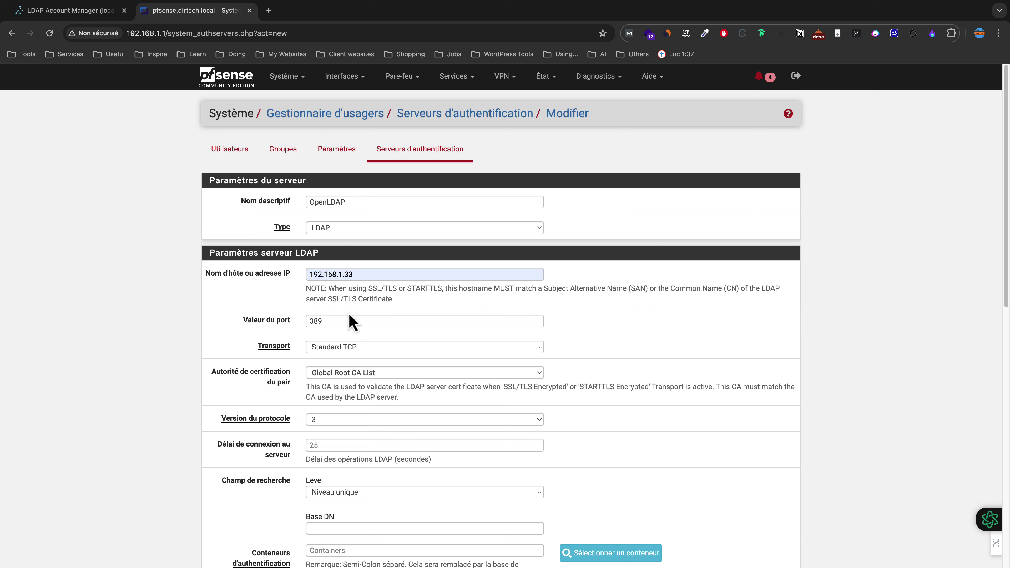
Keep port 389, Standard TCP transport and the Global Root CA List.
left_click_drag(343, 321, 305, 327)
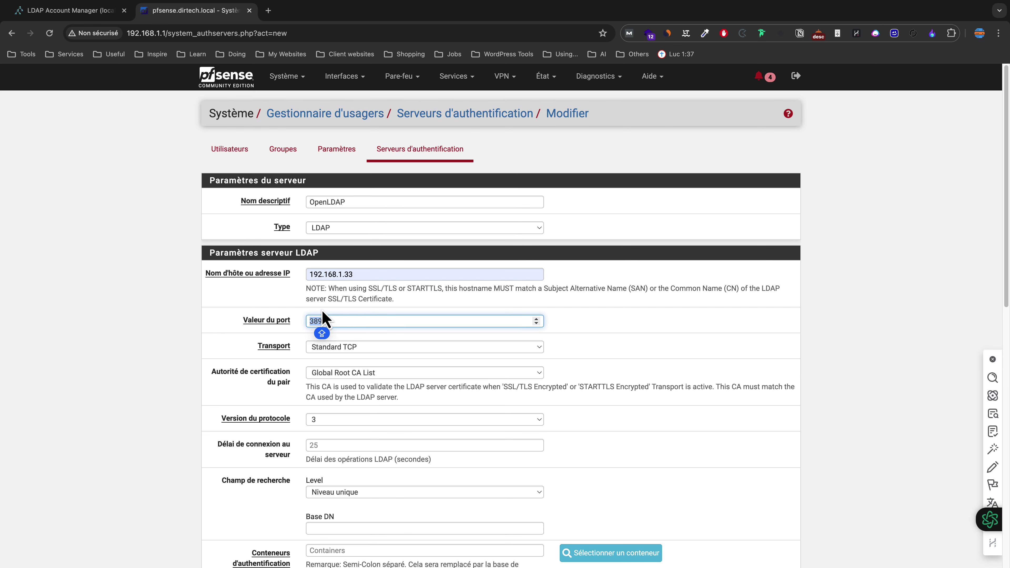
left_click(317, 296)
scroll(354, 303, "down", 2)
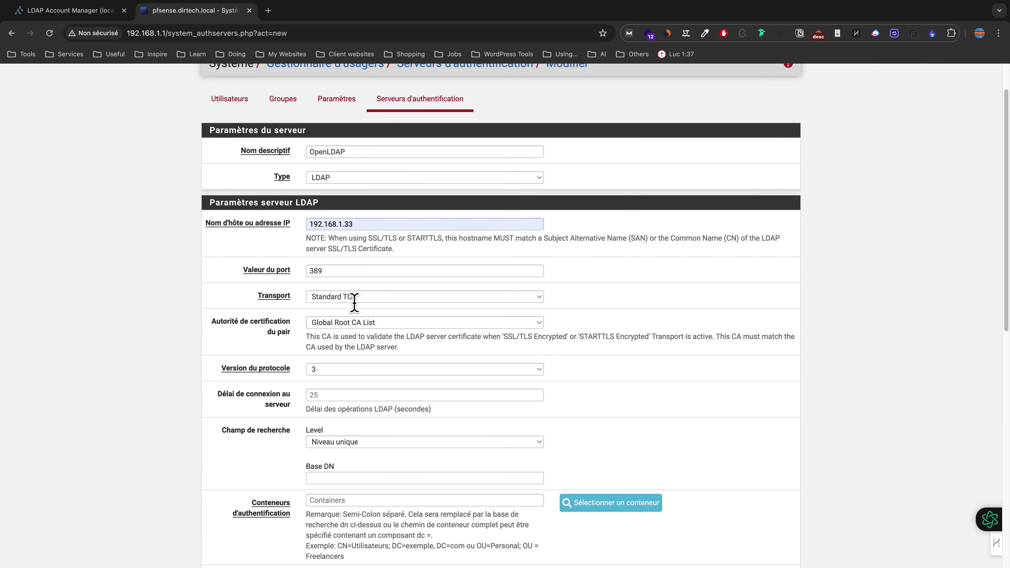
left_click(359, 306)
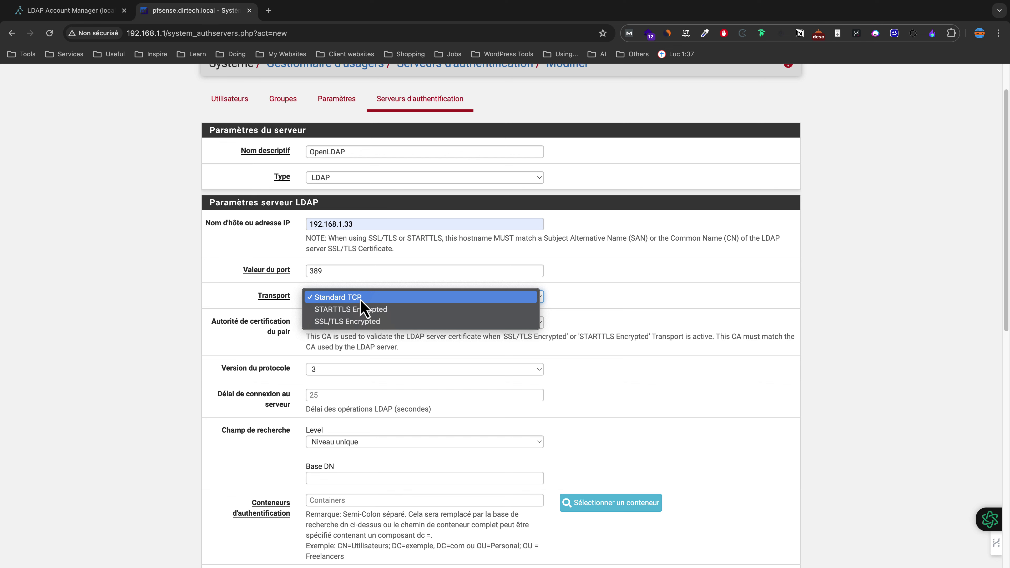
left_click(338, 298)
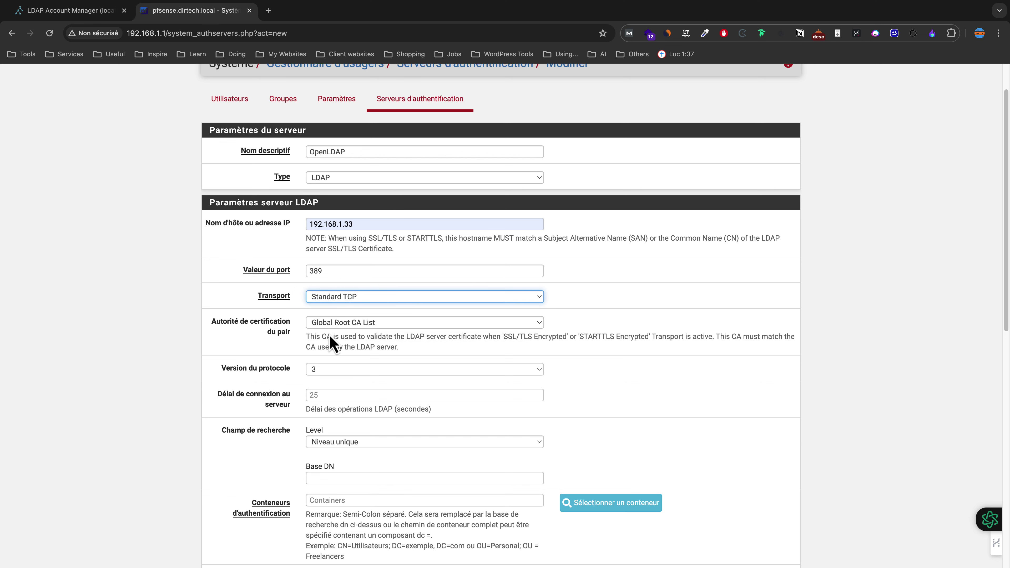
left_click(337, 324)
left_click(338, 329)
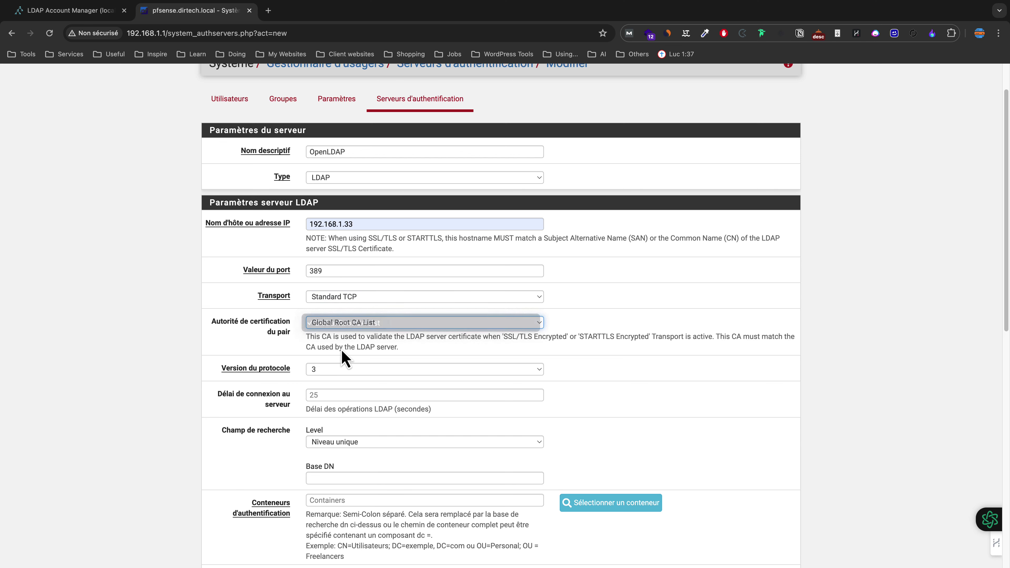
Change the search scope level to Entire Subtree.
scroll(341, 345, "down", 3)
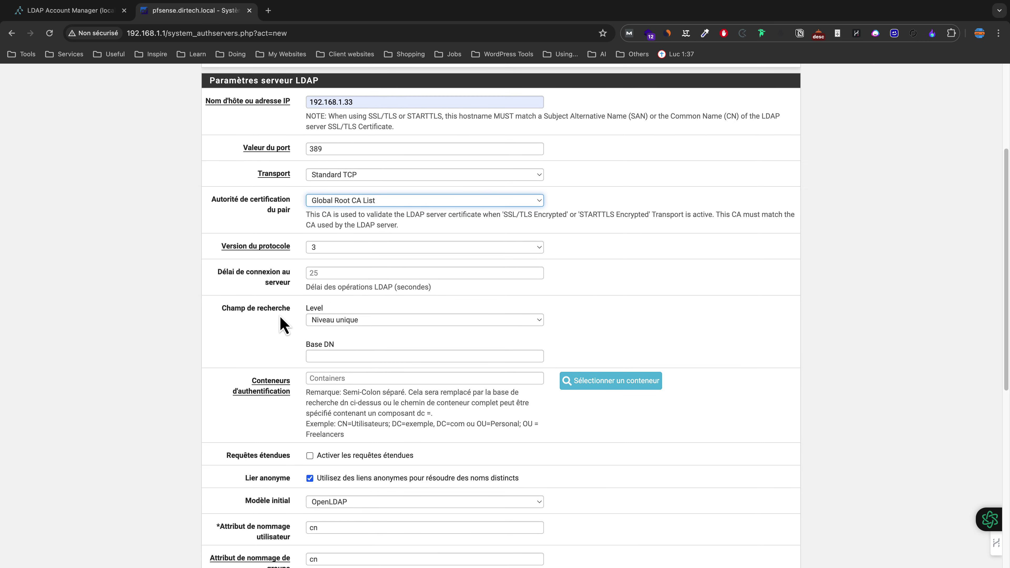
triple_click(235, 311)
left_click(360, 323)
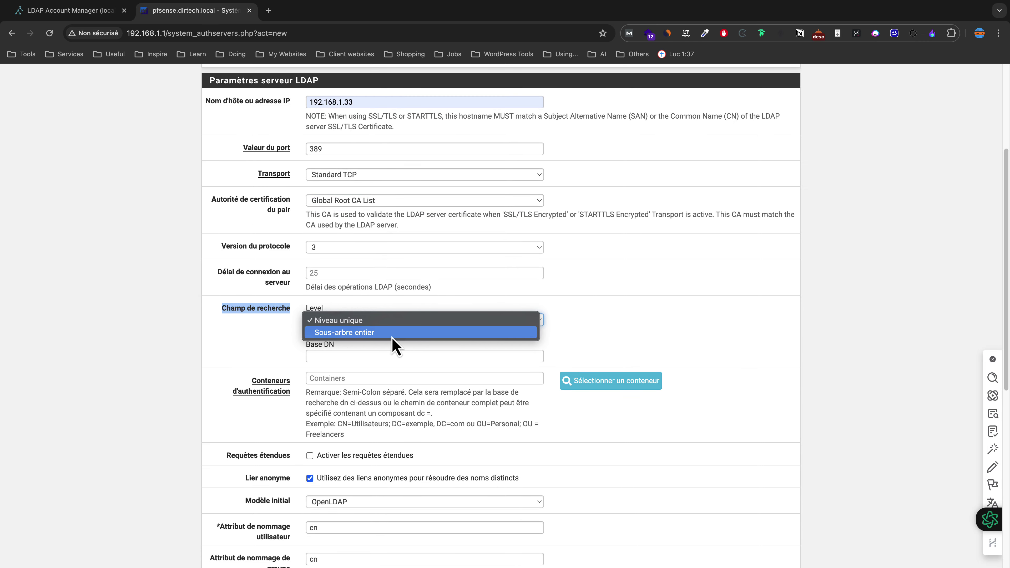
left_click(366, 333)
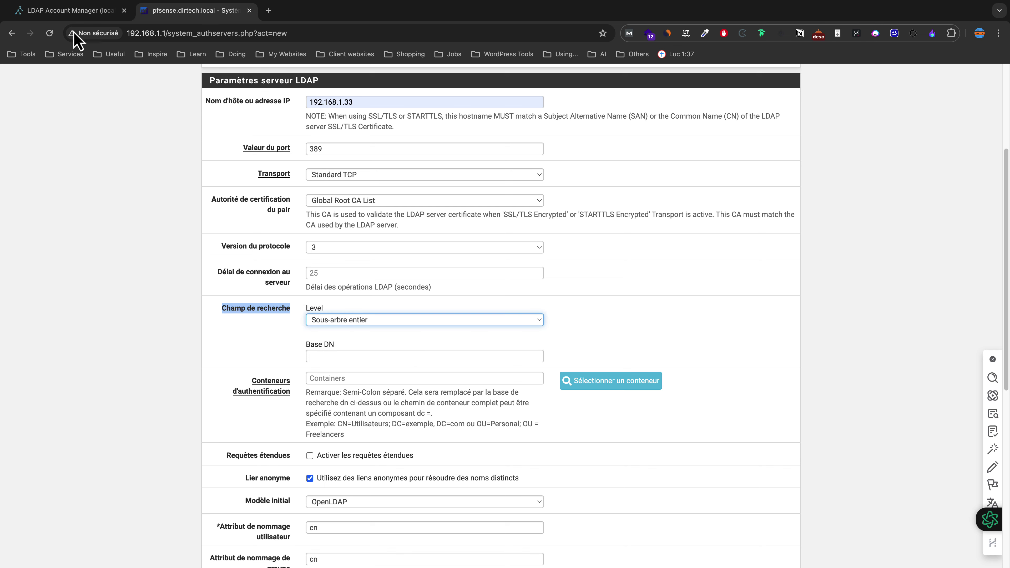
Look up the base DN in LDAP Account Manager and begin the Base DN field.
left_click(70, 11)
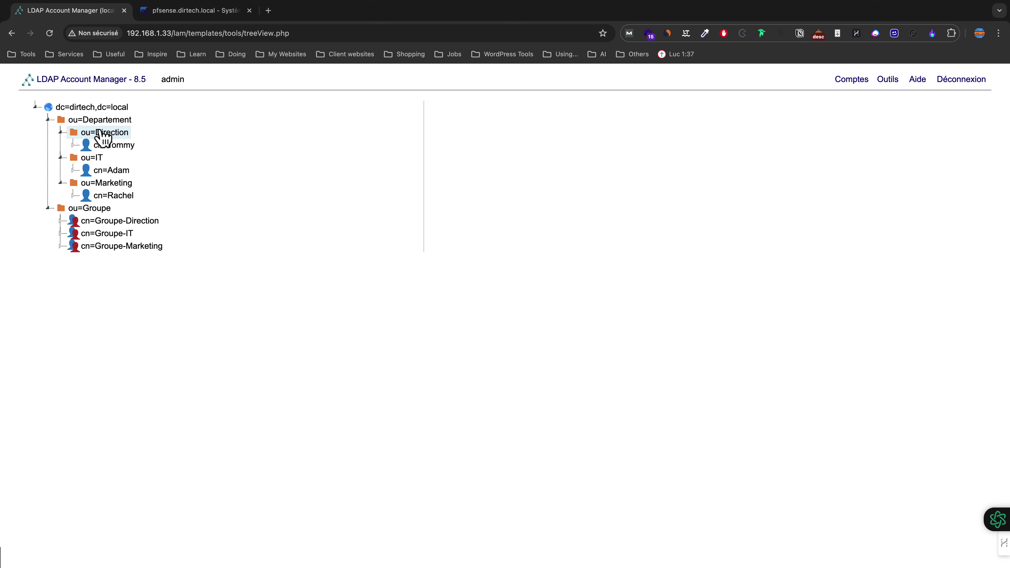
left_click(181, 13)
scroll(366, 321, "down", 2)
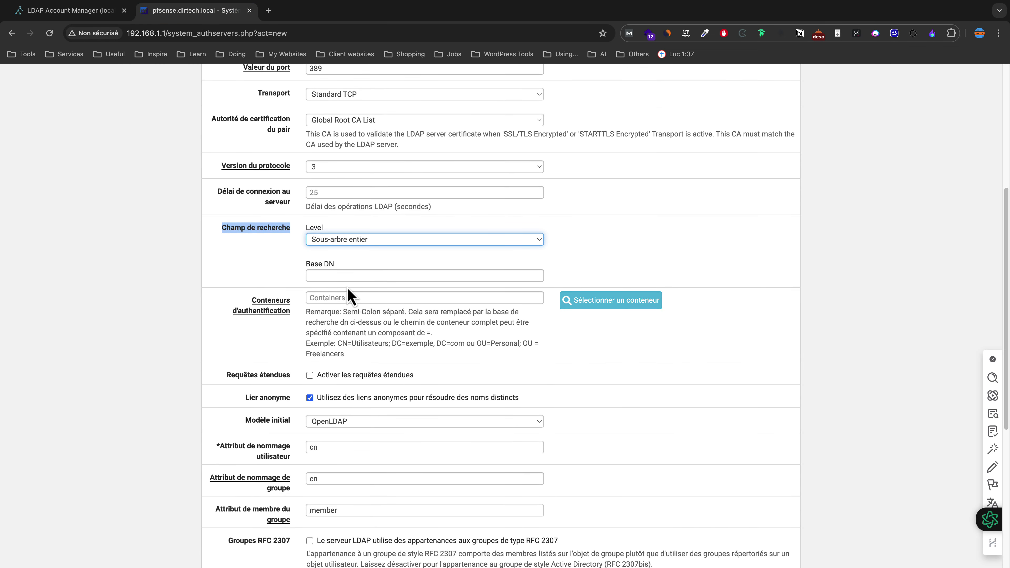
left_click(345, 275)
left_click(265, 280)
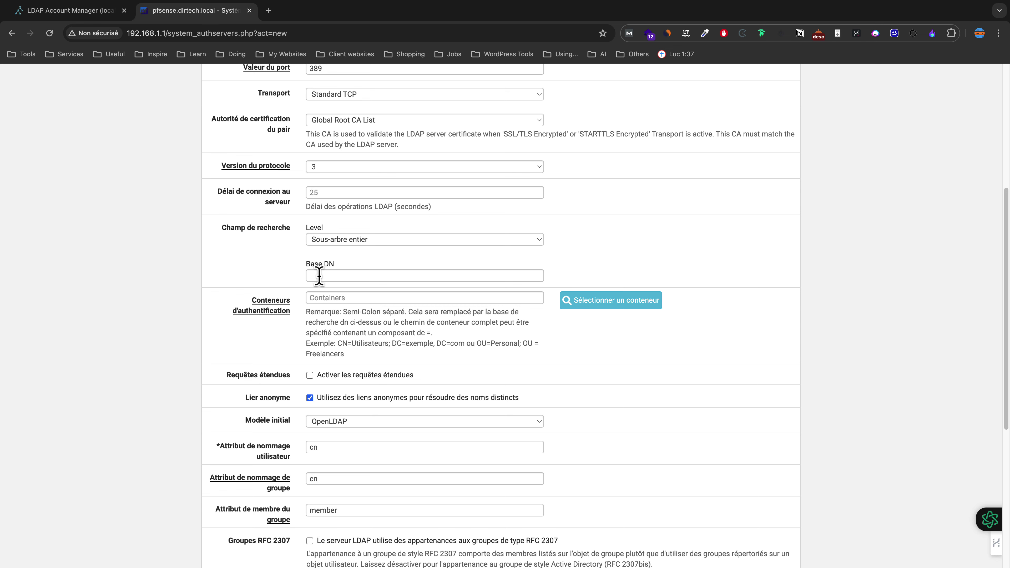
Copy the root DN dc=dirtech,dc=local from LDAP Account Manager.
left_click(90, 19)
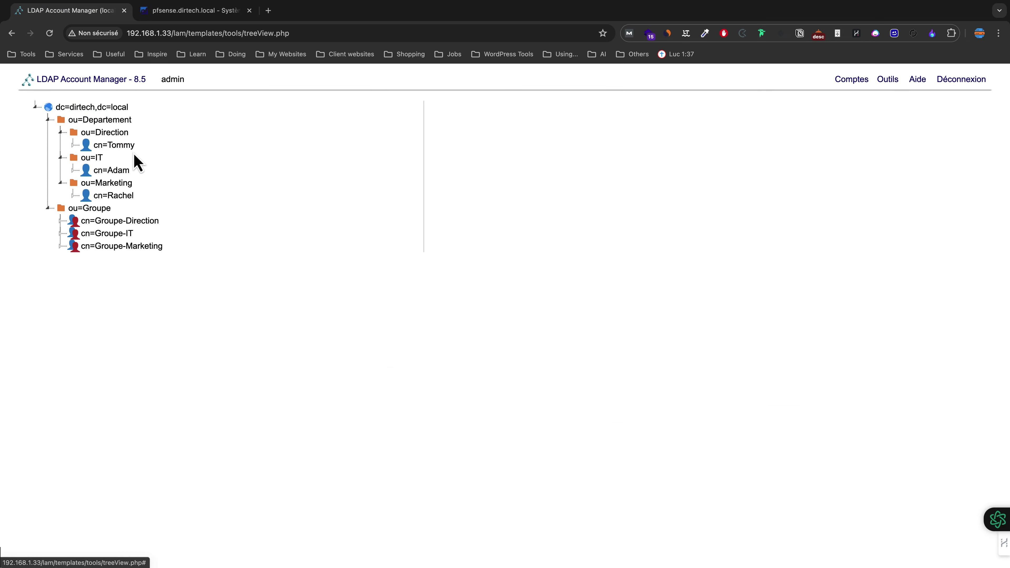
left_click(101, 108)
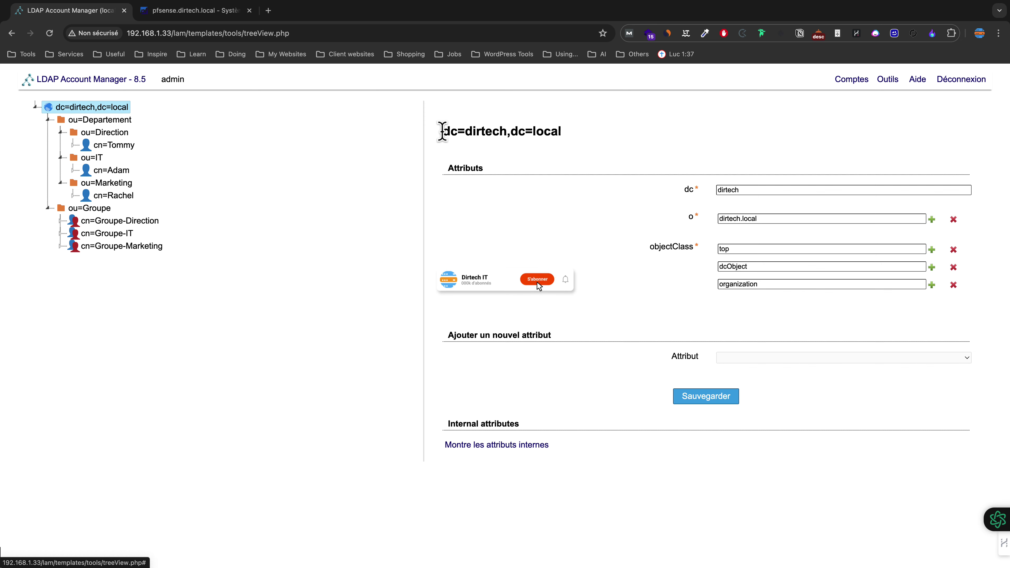
left_click_drag(453, 131, 561, 134)
right_click(527, 131)
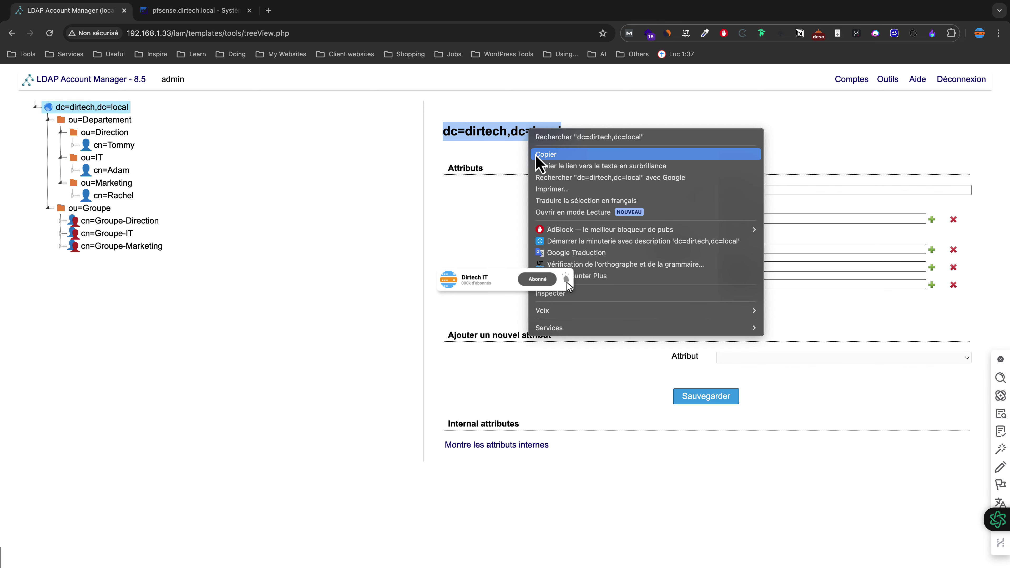
left_click(539, 156)
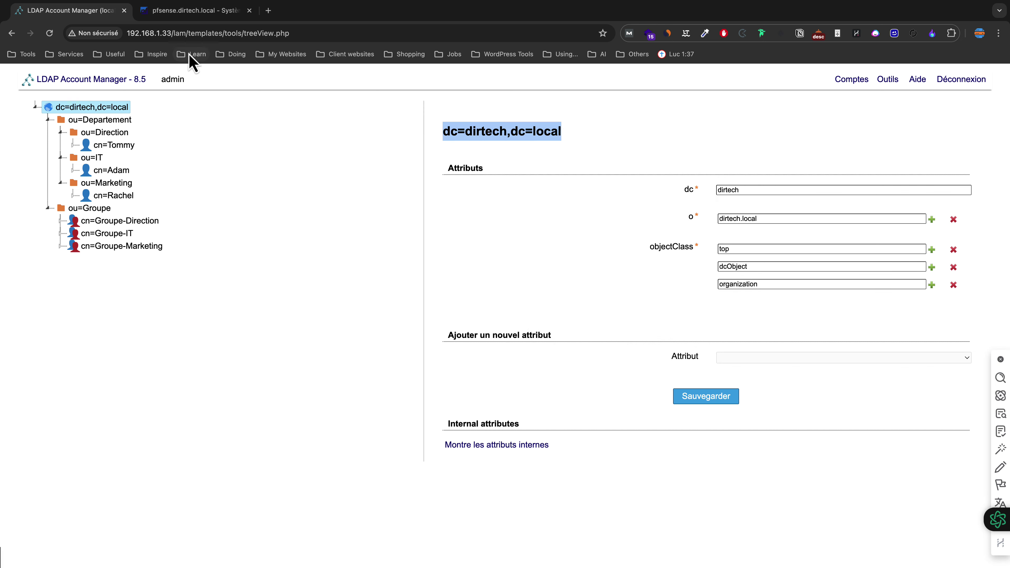
Set both Base DN and authentication containers to DC=dirtech,DC=local.
left_click(184, 12)
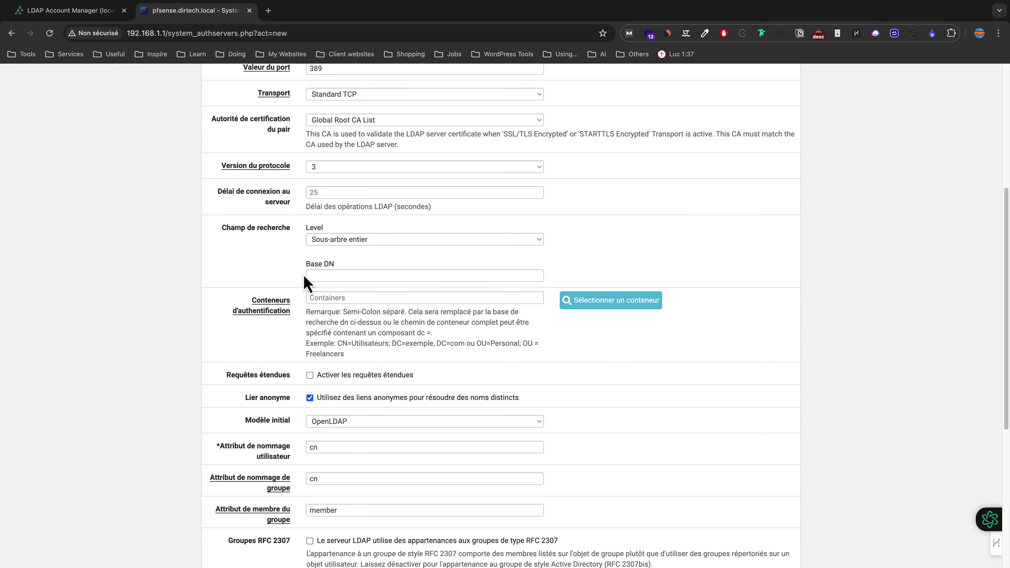
left_click(328, 276)
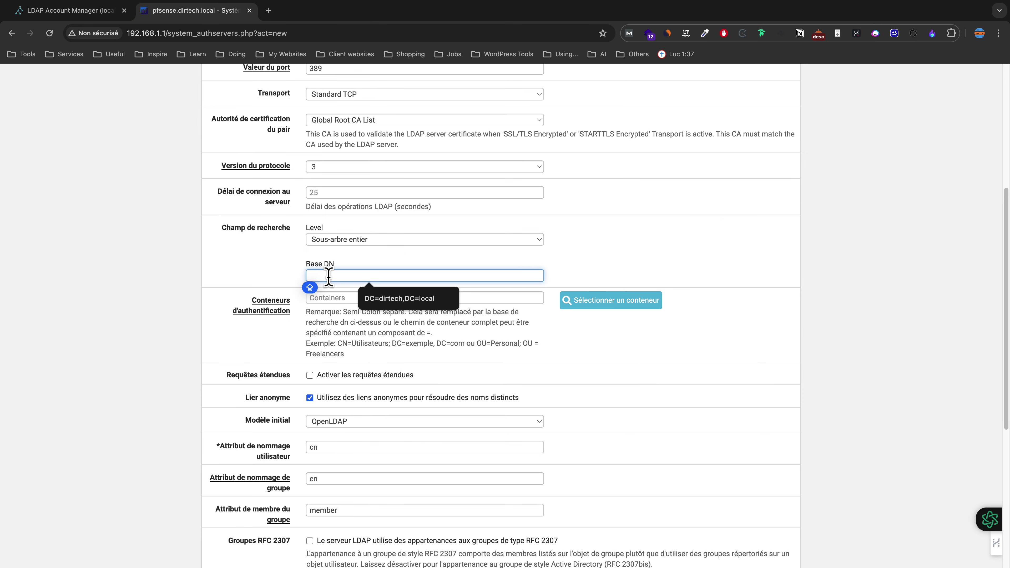
left_click(394, 298)
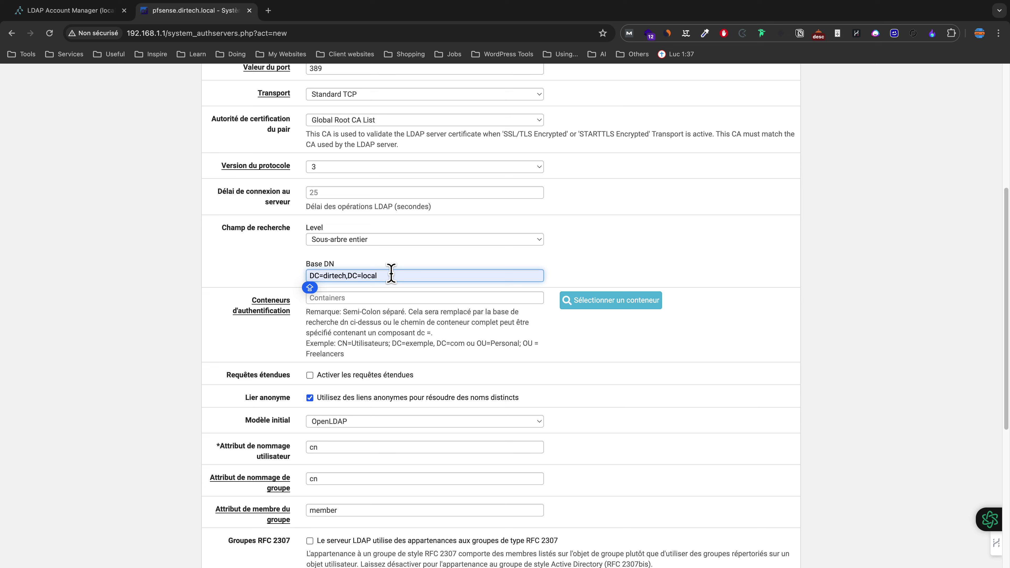
left_click_drag(394, 276, 311, 276)
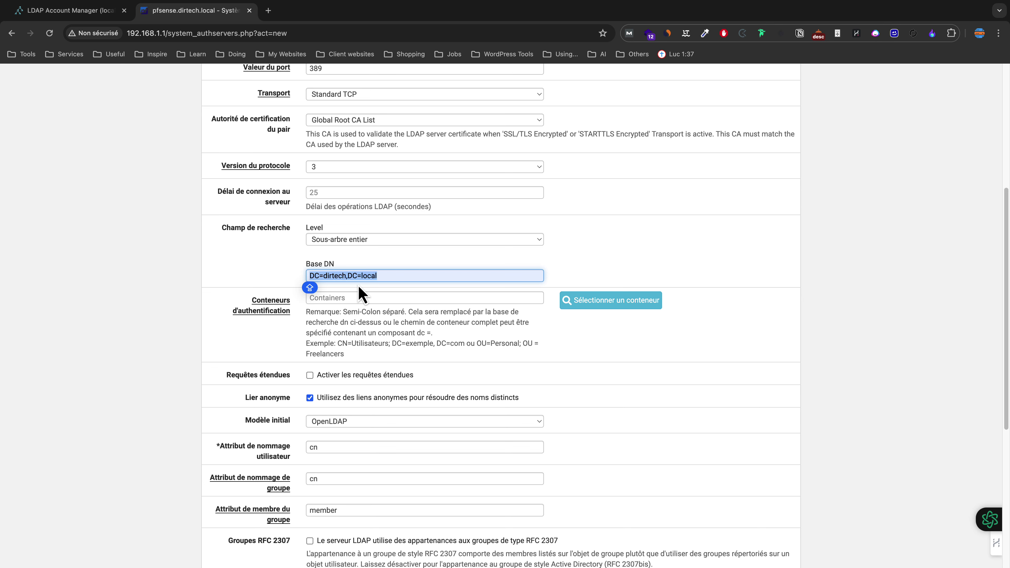
left_click(352, 298)
key("ctrl+v")
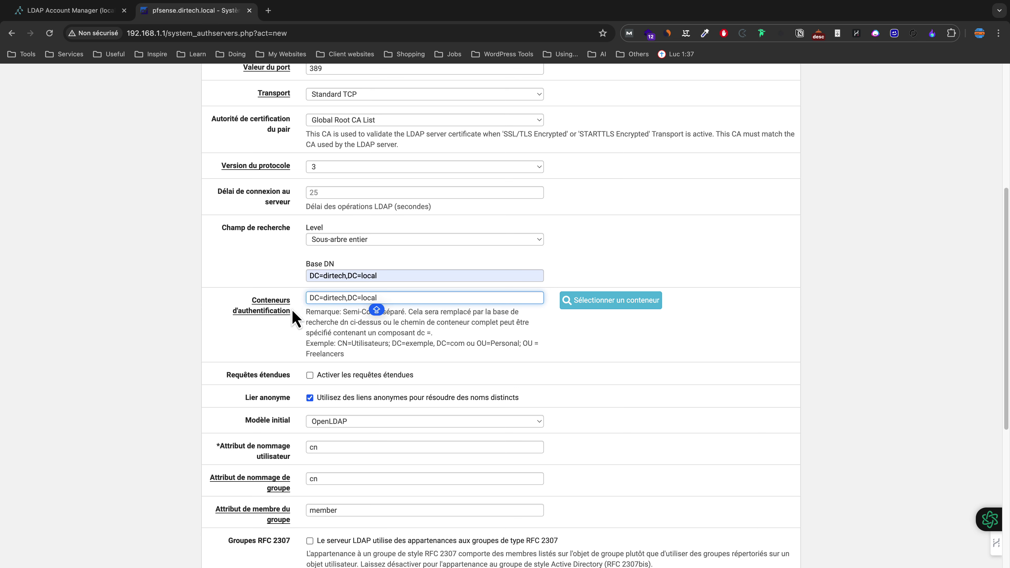
left_click(335, 330)
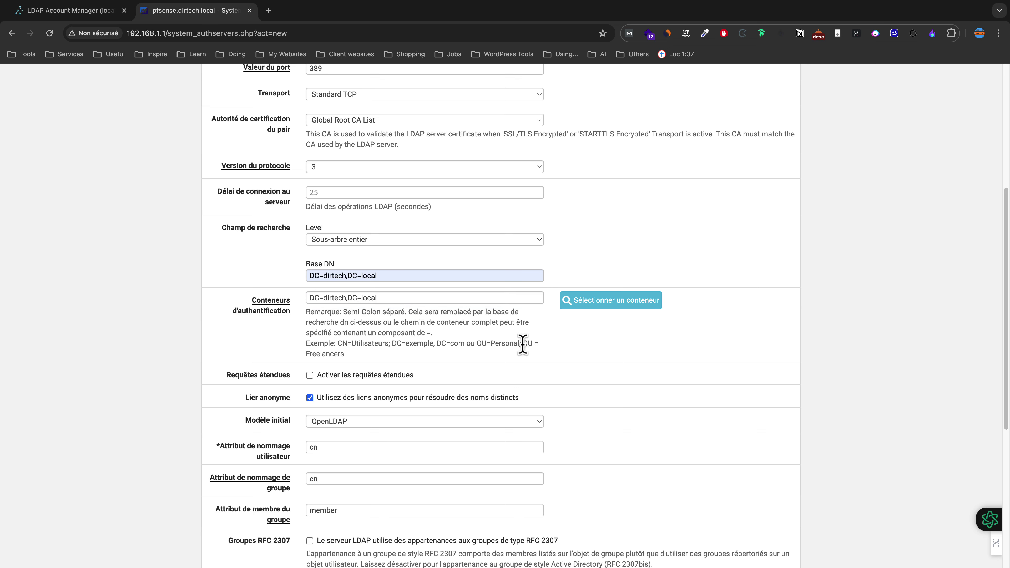
left_click(621, 308)
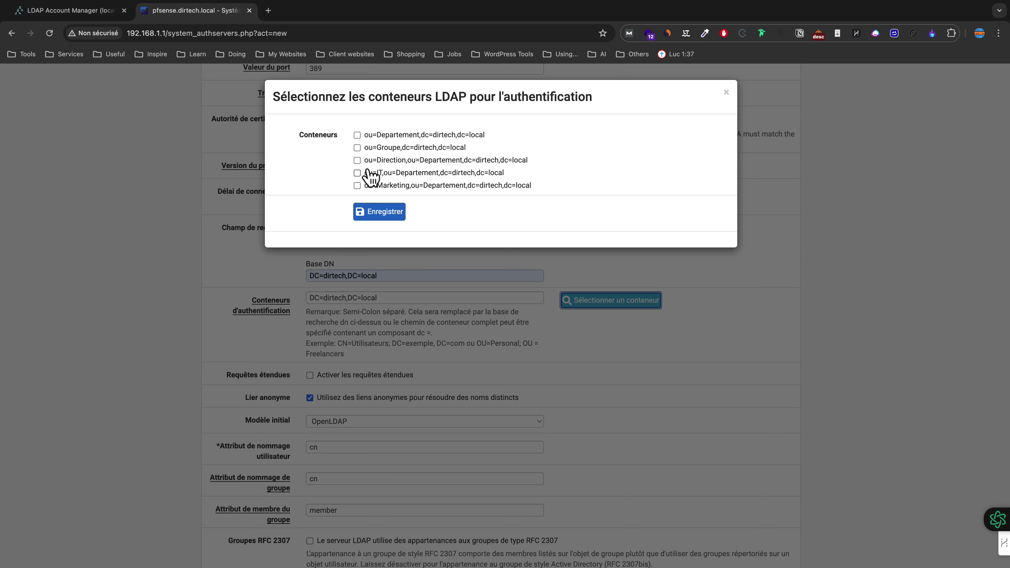
Restrict the authentication container to ou=IT.
left_click(357, 174)
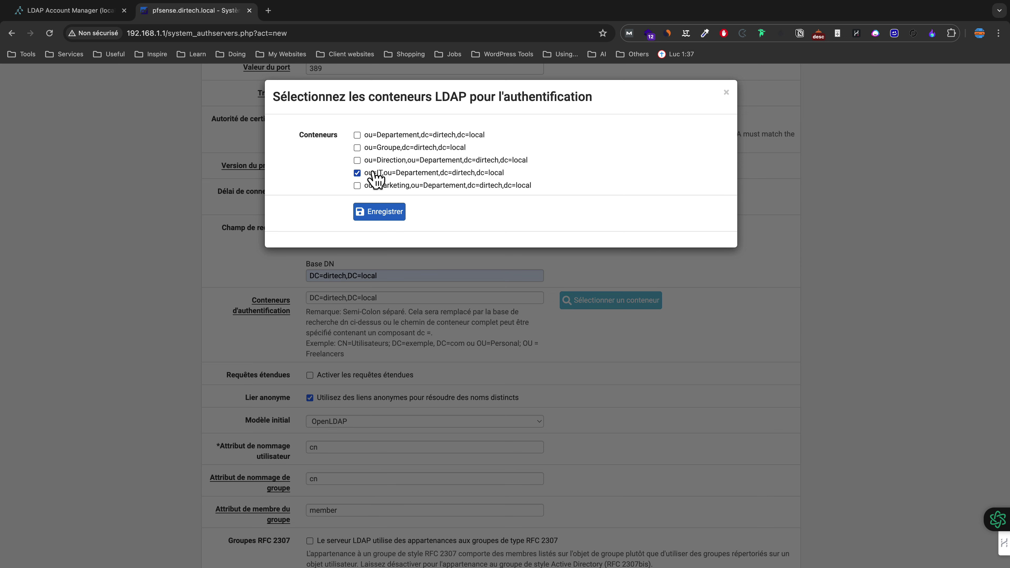
left_click(380, 212)
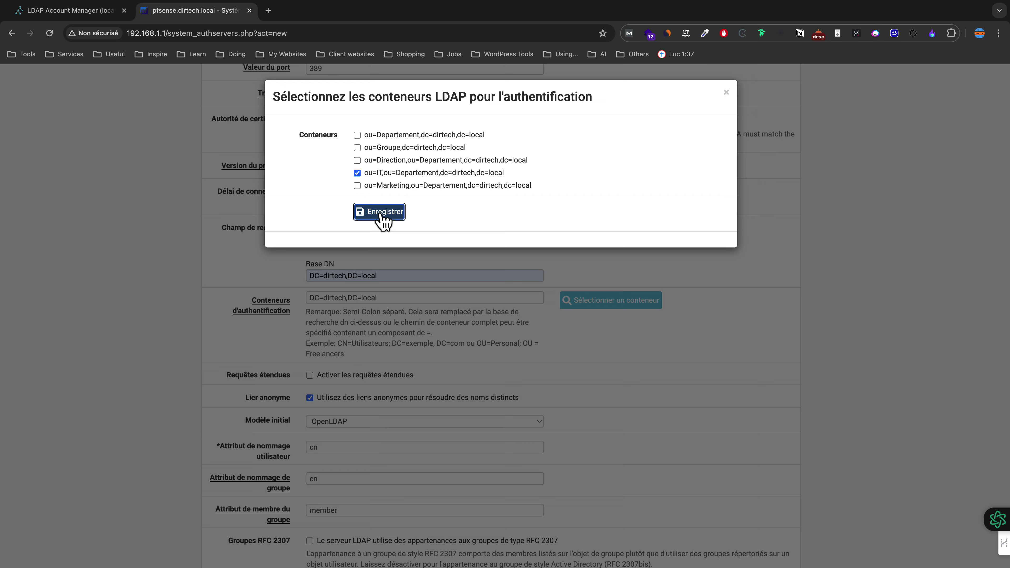
scroll(479, 345, "down", 1)
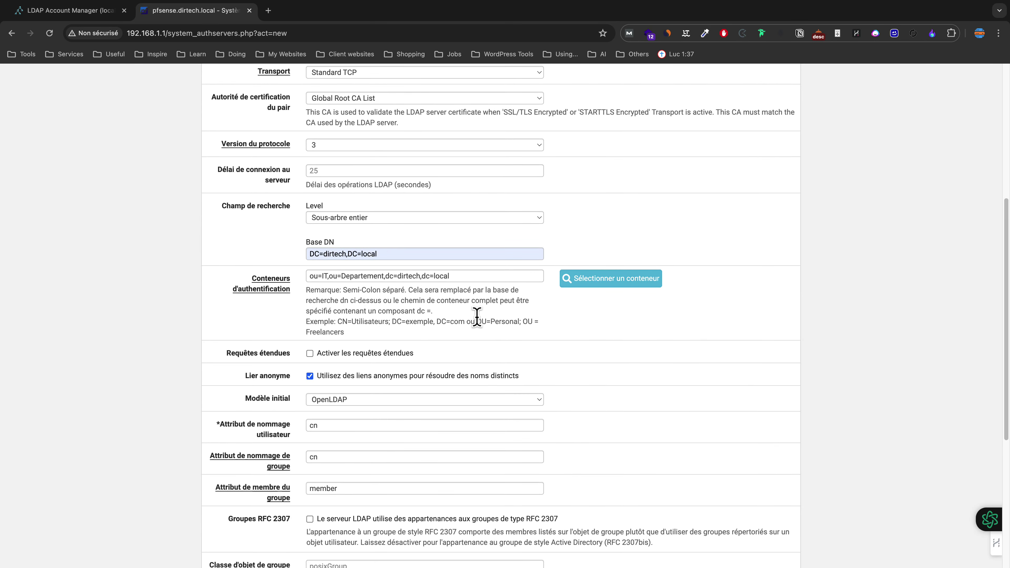
scroll(453, 316, "down", 3)
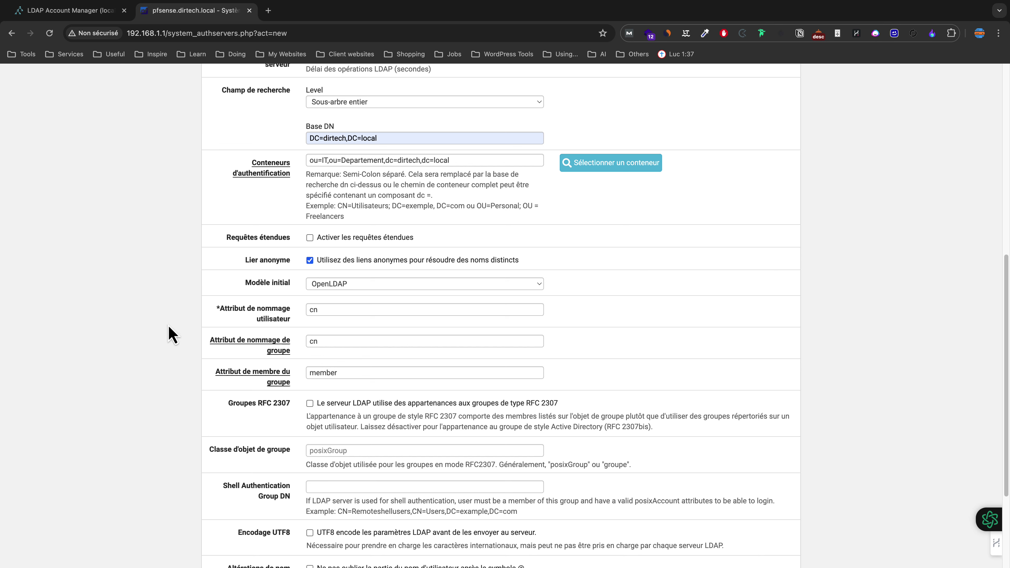
Keep the OpenLDAP initial template and save the new LDAP server.
left_click(382, 284)
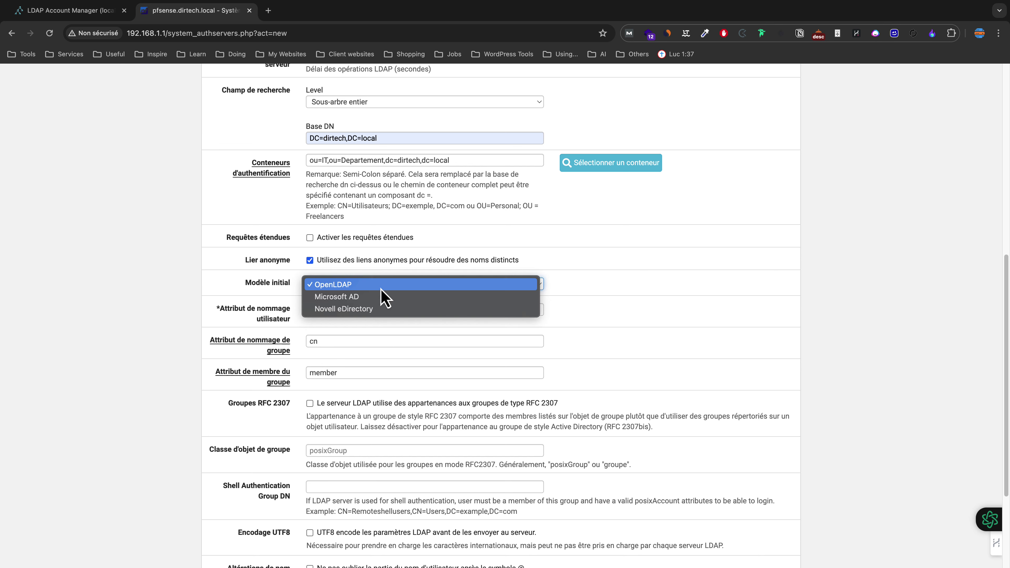
left_click(360, 286)
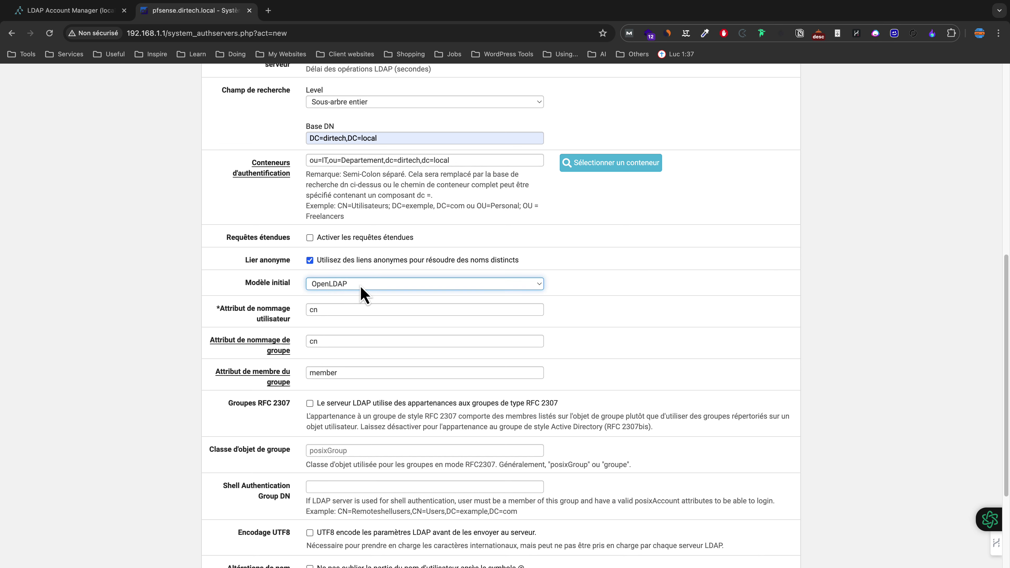
scroll(419, 271, "down", 2)
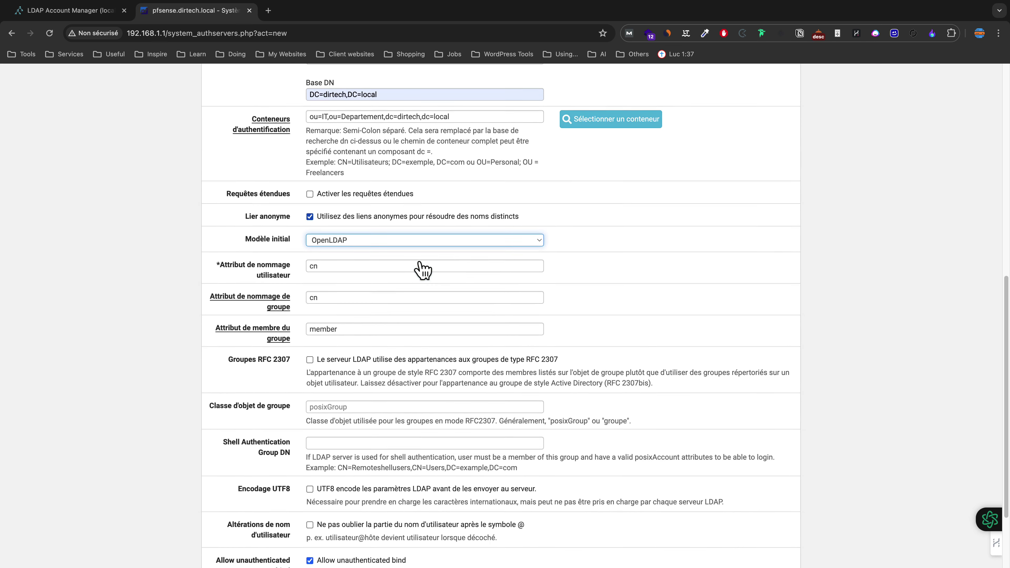
scroll(402, 422, "down", 5)
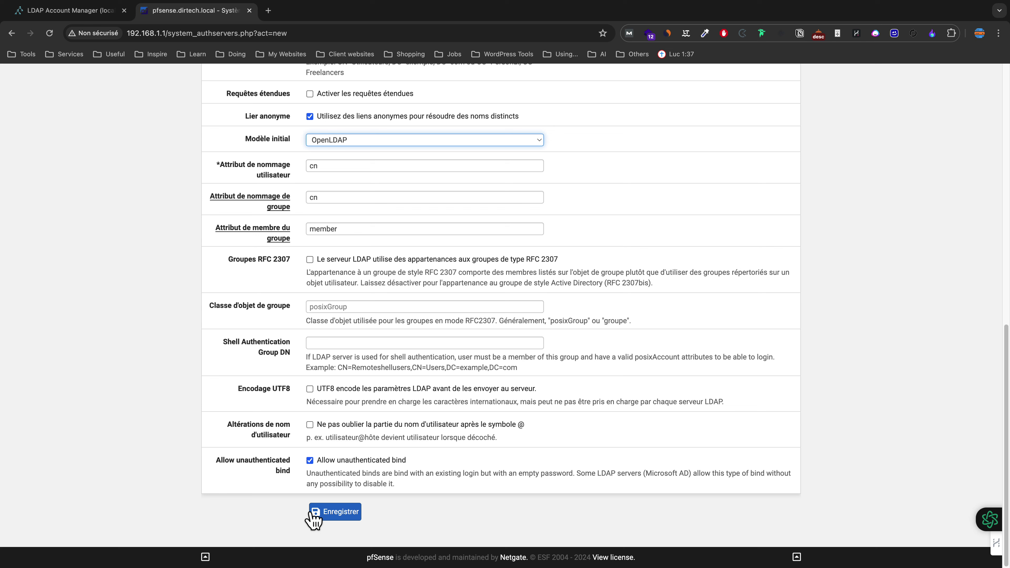
left_click(341, 514)
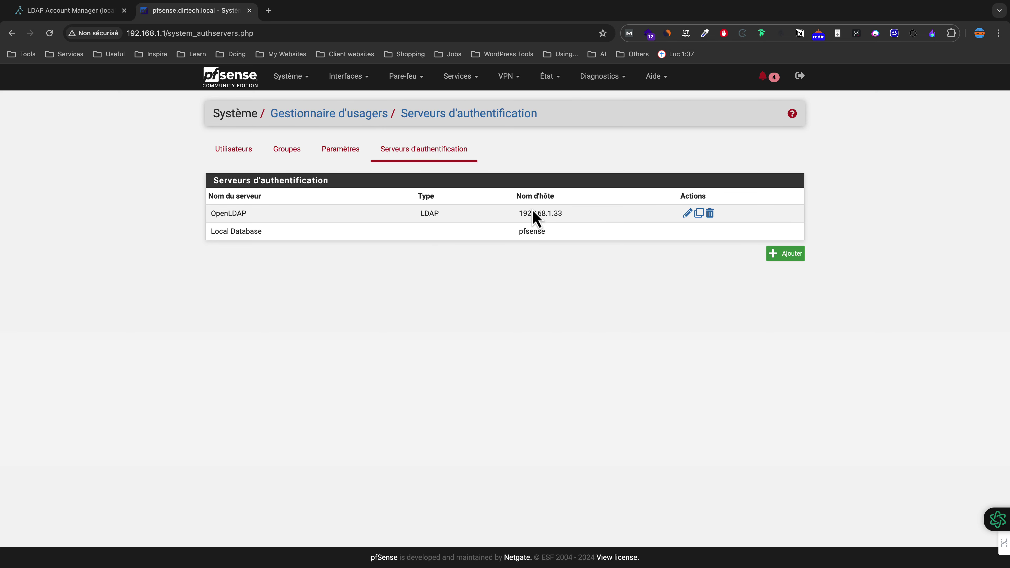
Open Adam's entry in LDAP Account Manager and check it sits under ou=IT.
left_click_drag(521, 213, 577, 223)
left_click(544, 256)
left_click(72, 10)
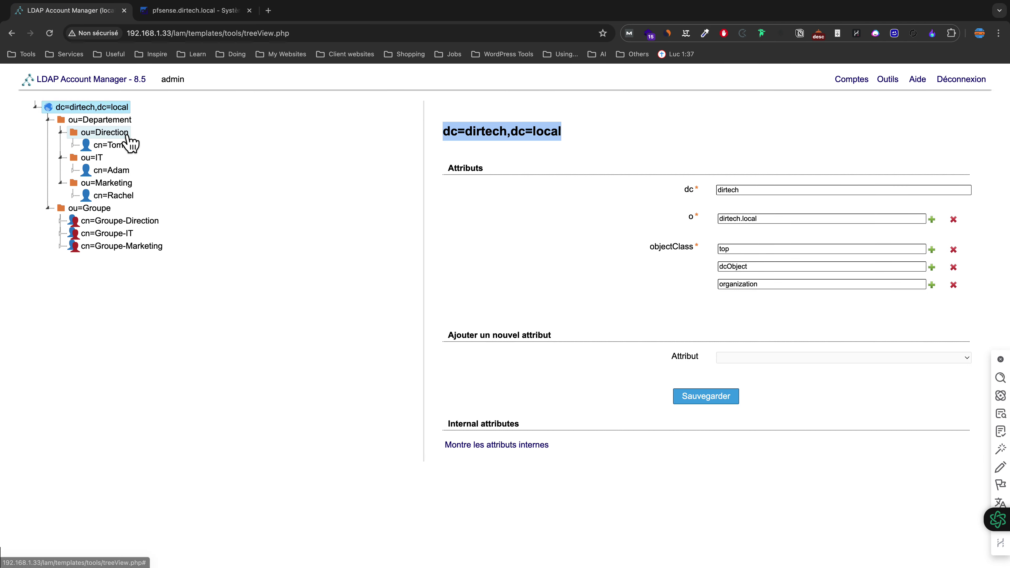
left_click(112, 171)
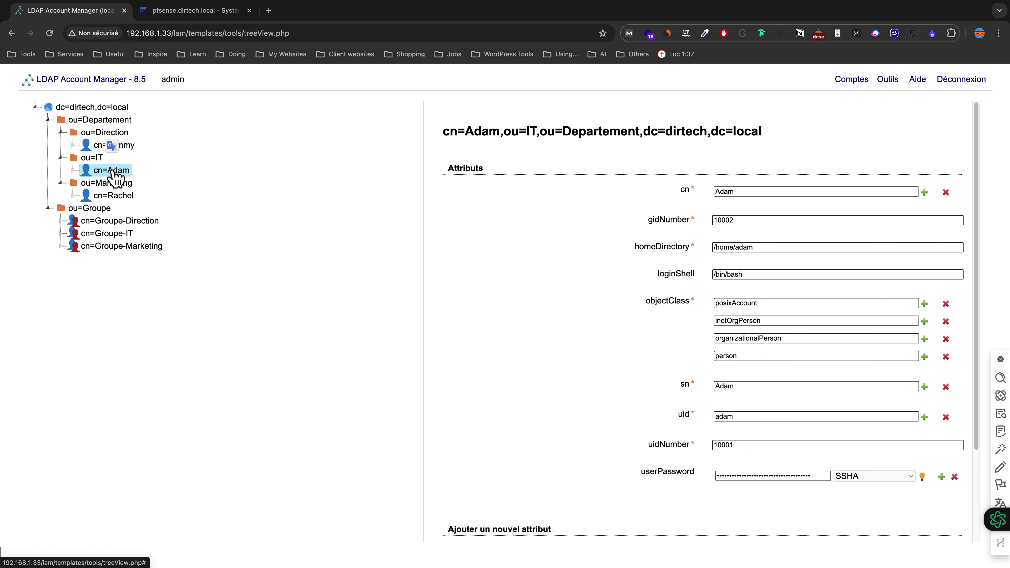
left_click_drag(504, 131, 544, 131)
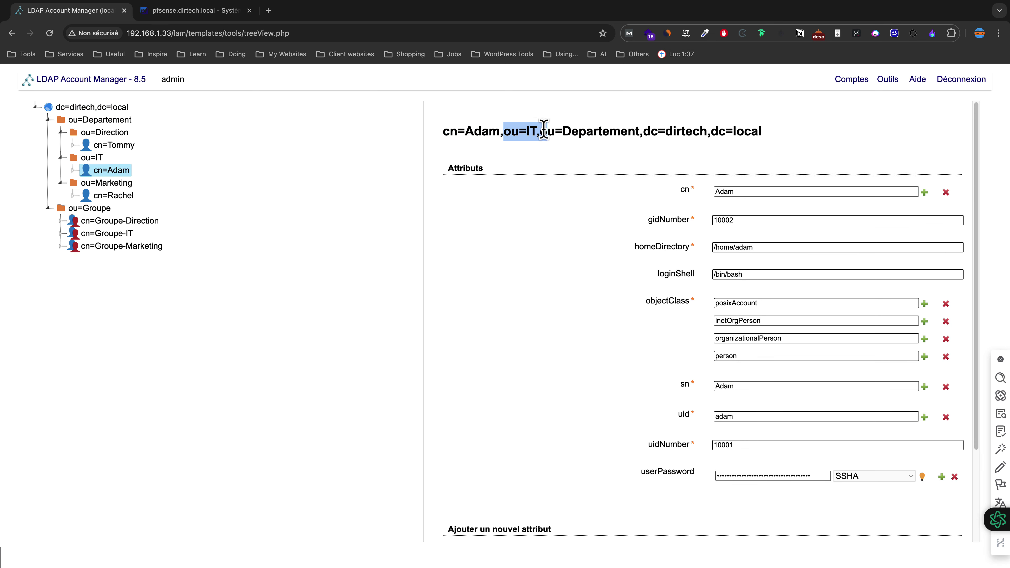
Open Diagnostics > Authentication with OpenLDAP as the server to test.
left_click(211, 12)
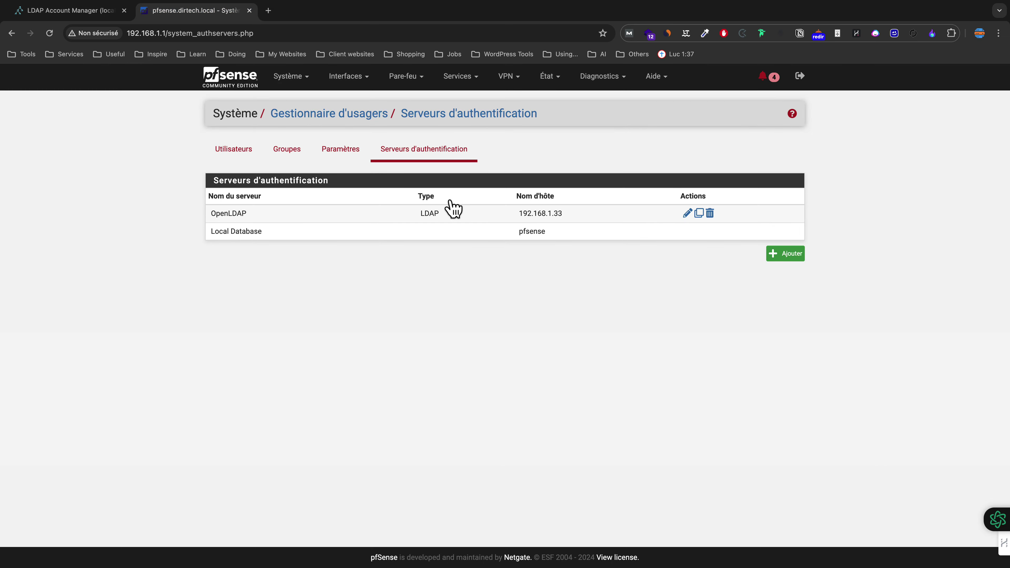
left_click(603, 76)
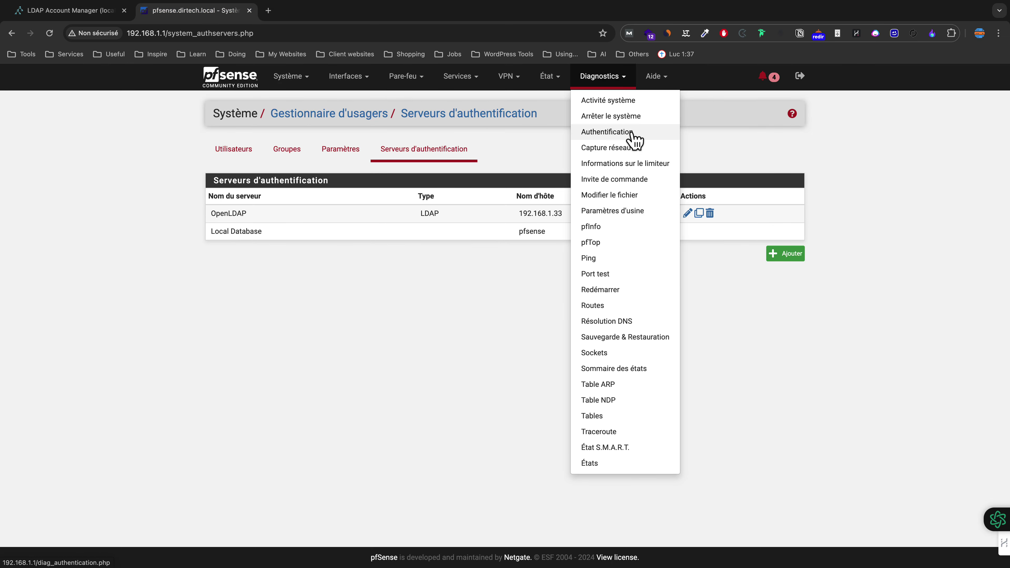
left_click(614, 134)
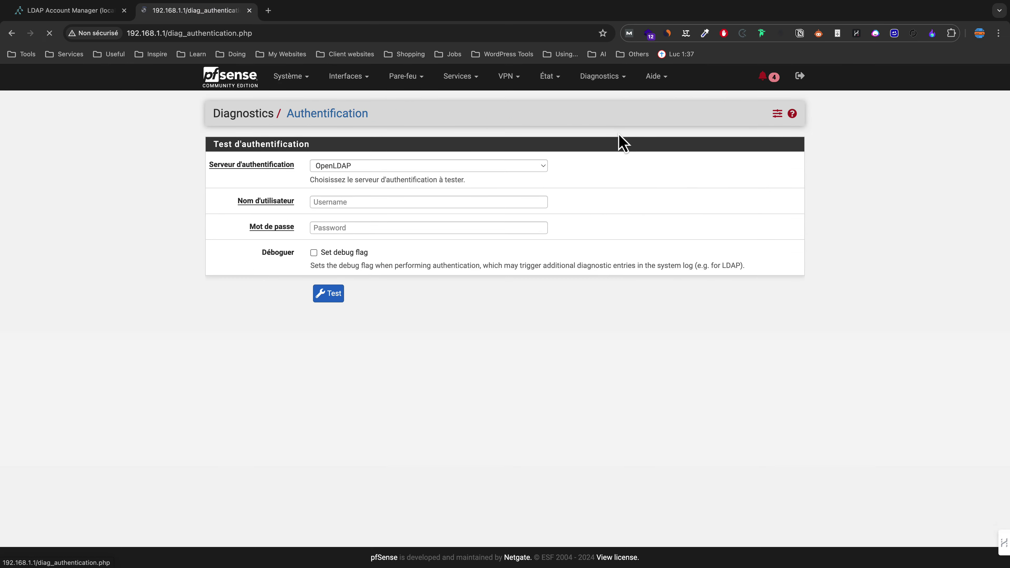
left_click(372, 167)
left_click(372, 167)
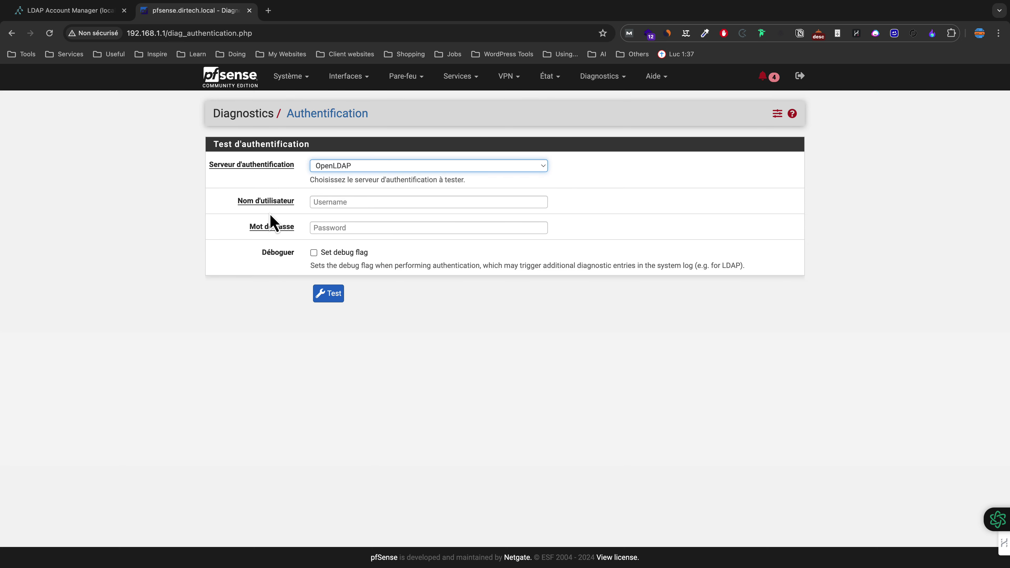
Test user adam's password and confirm authentication succeeds.
left_click(330, 228)
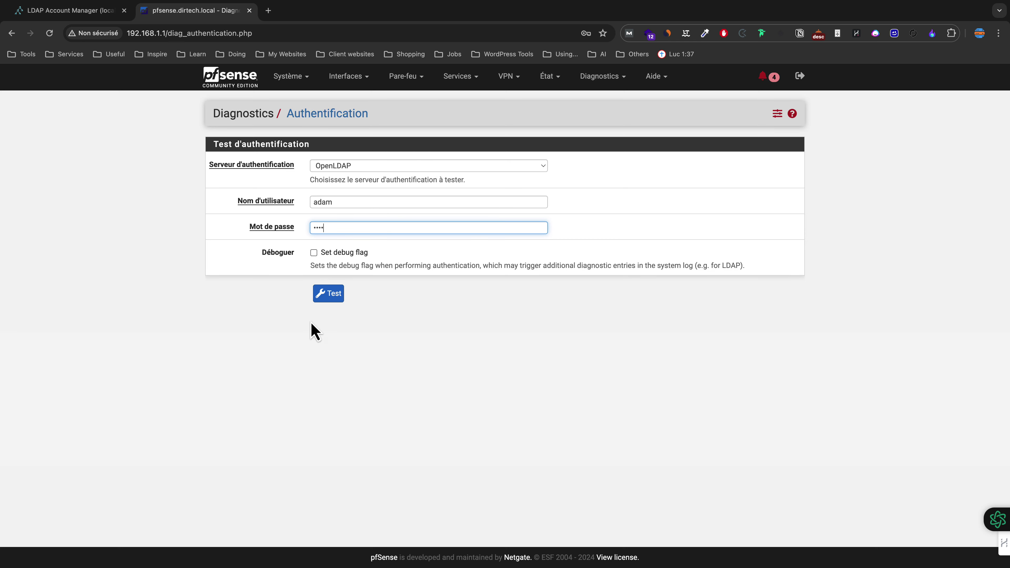
left_click(335, 296)
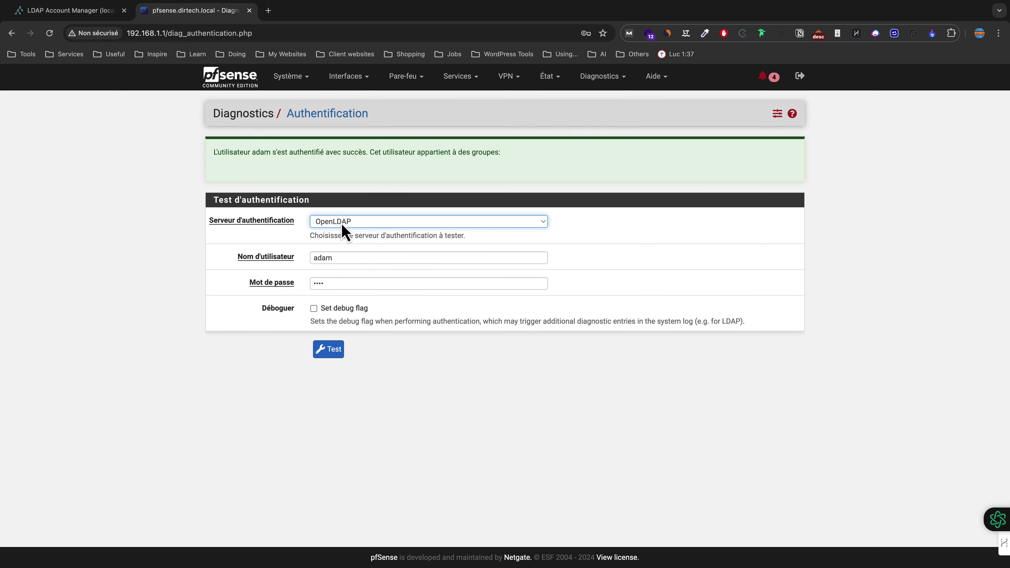
left_click_drag(213, 152, 523, 165)
left_click(448, 154)
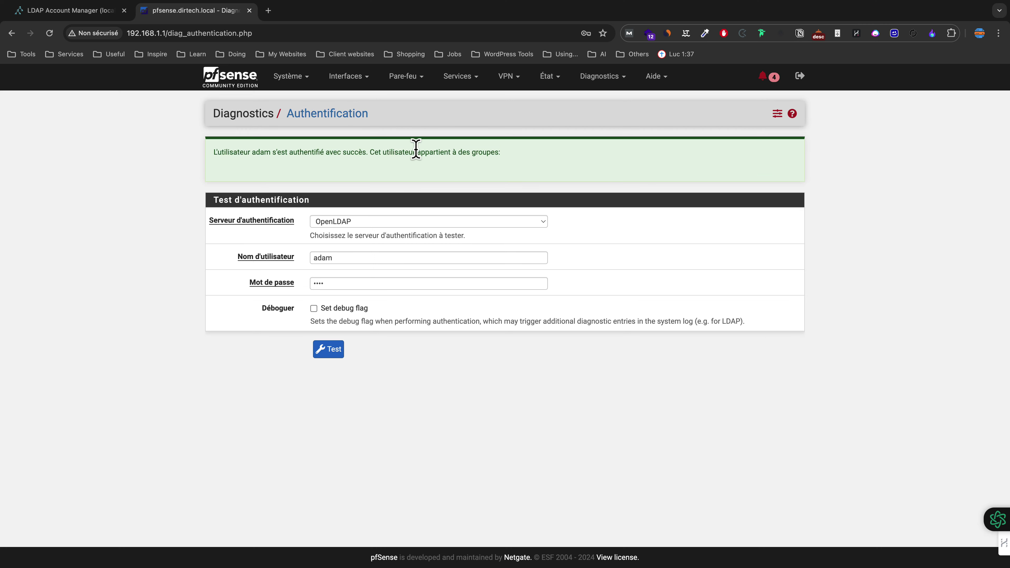
left_click(94, 12)
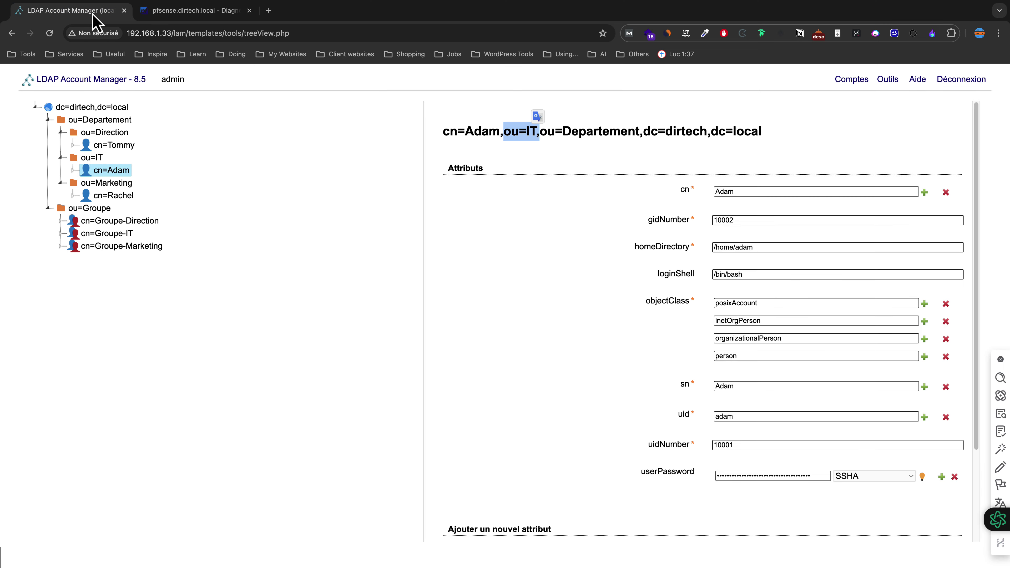
Check that Rachel's DN lies under ou=Marketing in LDAP Account Manager.
left_click(125, 198)
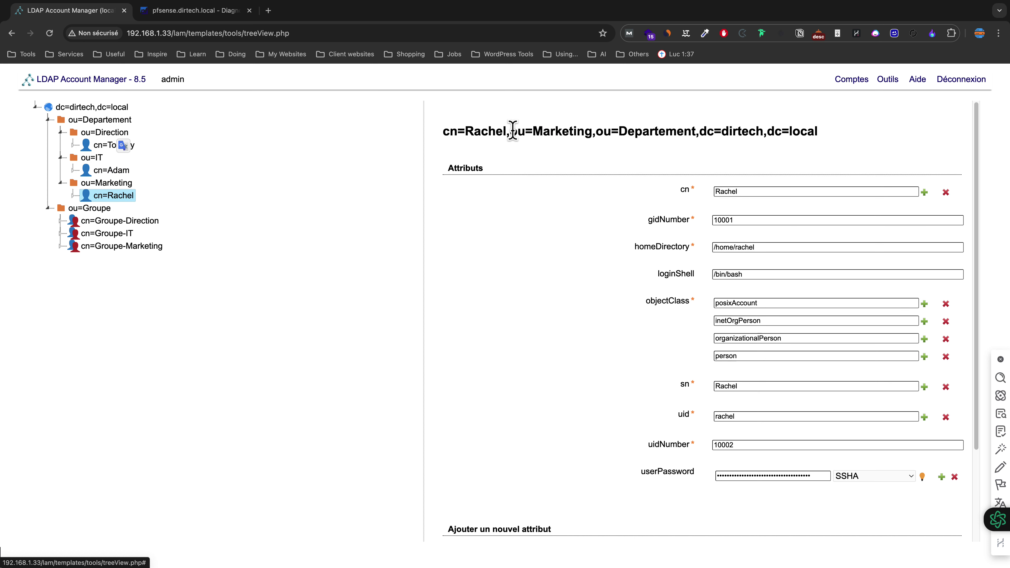
left_click_drag(511, 132, 592, 131)
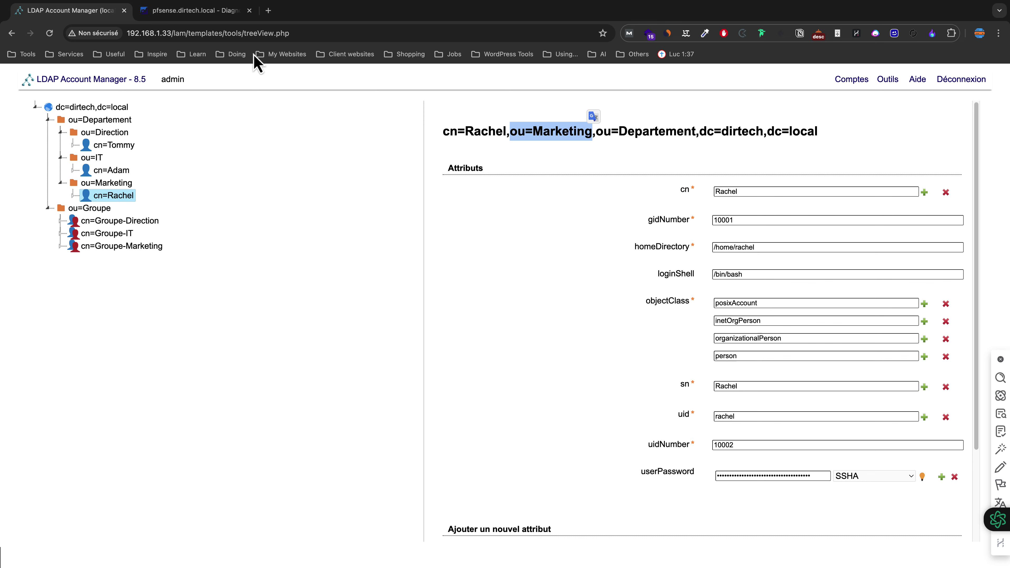
left_click(218, 15)
Test rachel's password against OpenLDAP and see the authentication failed error.
key("Tab")
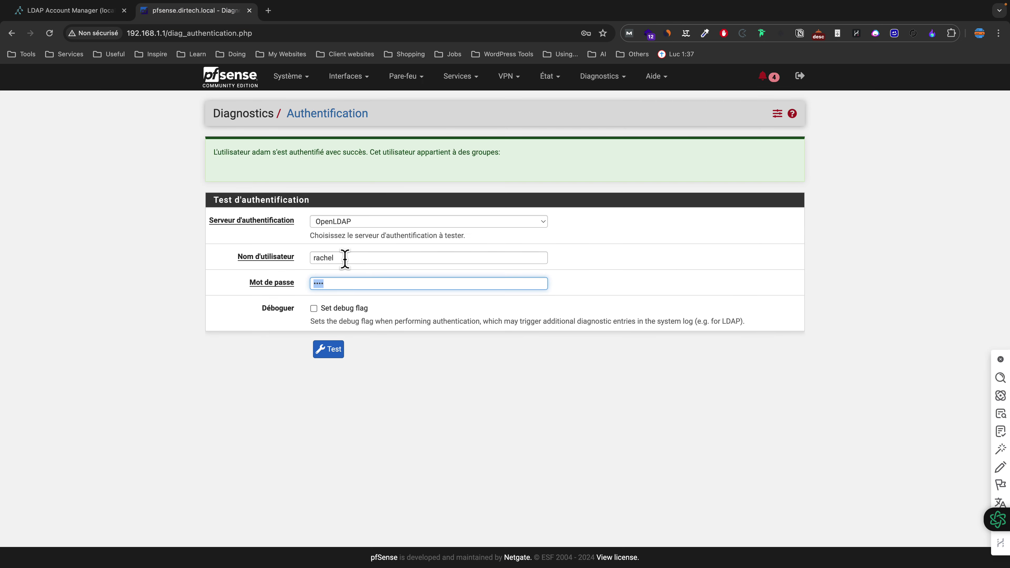
type("p")
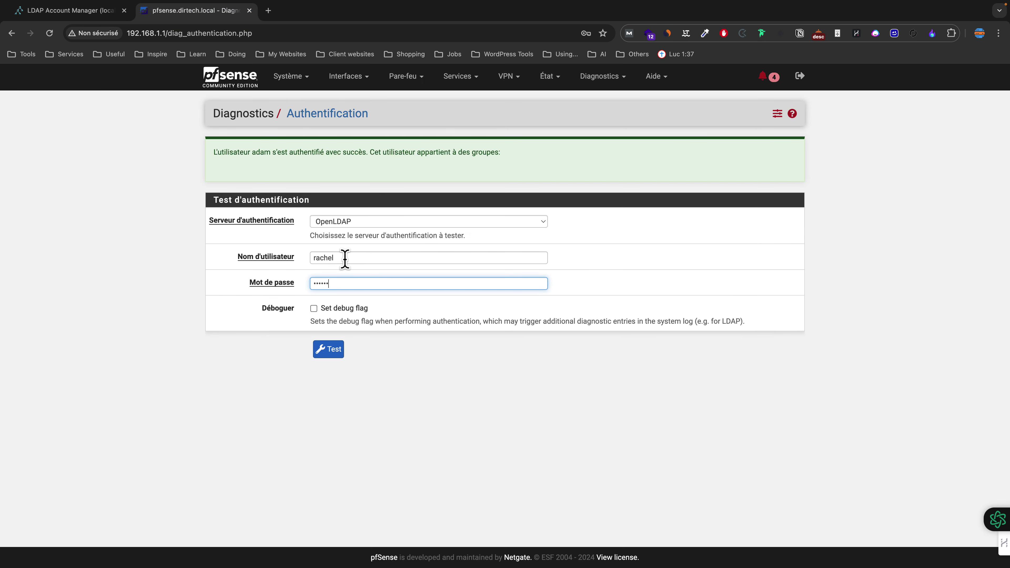
left_click(327, 351)
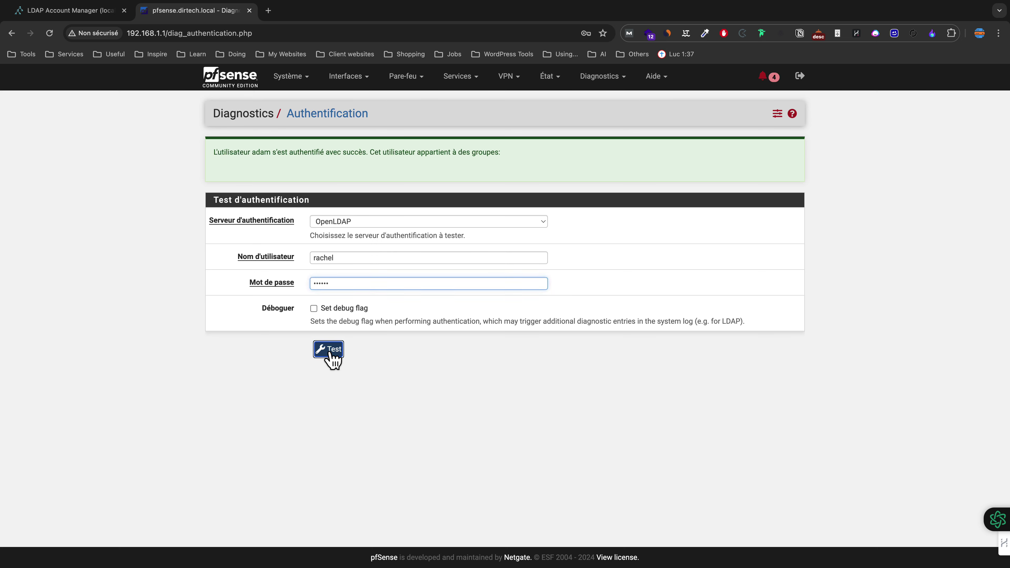
left_click_drag(217, 150, 330, 181)
left_click(329, 175)
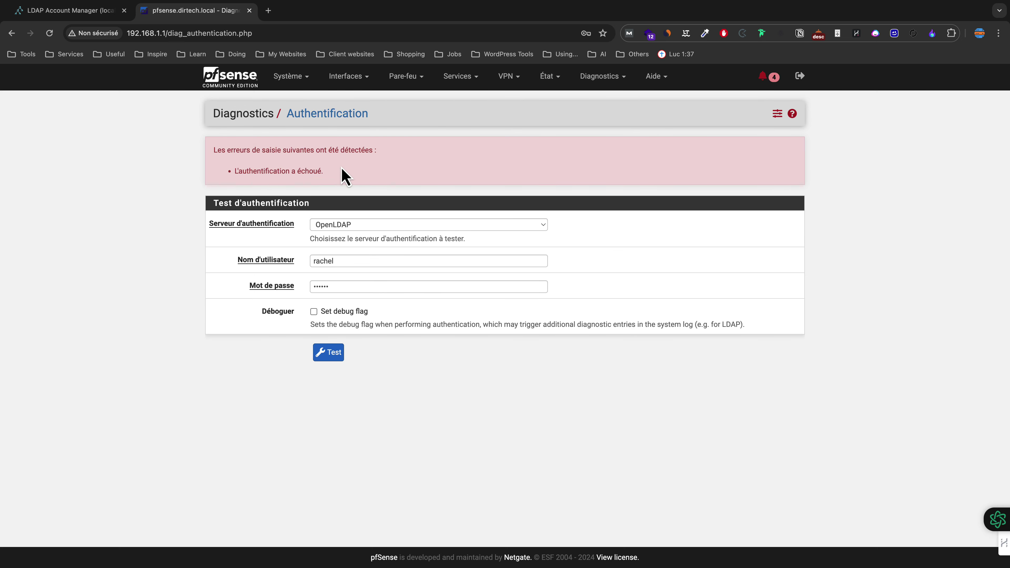
left_click(299, 81)
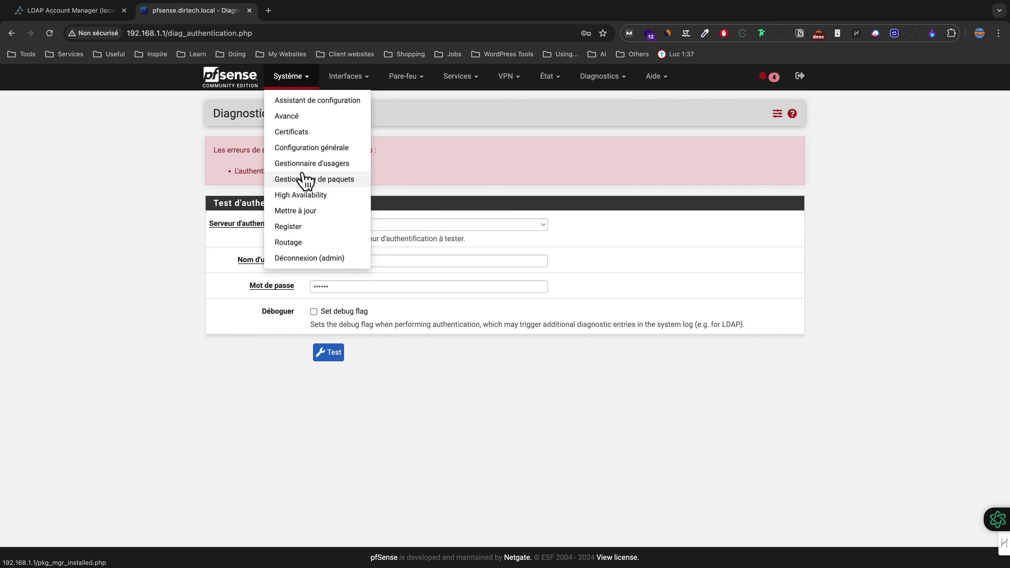
Edit the OpenLDAP server and bring up its authentication container picker.
left_click(329, 166)
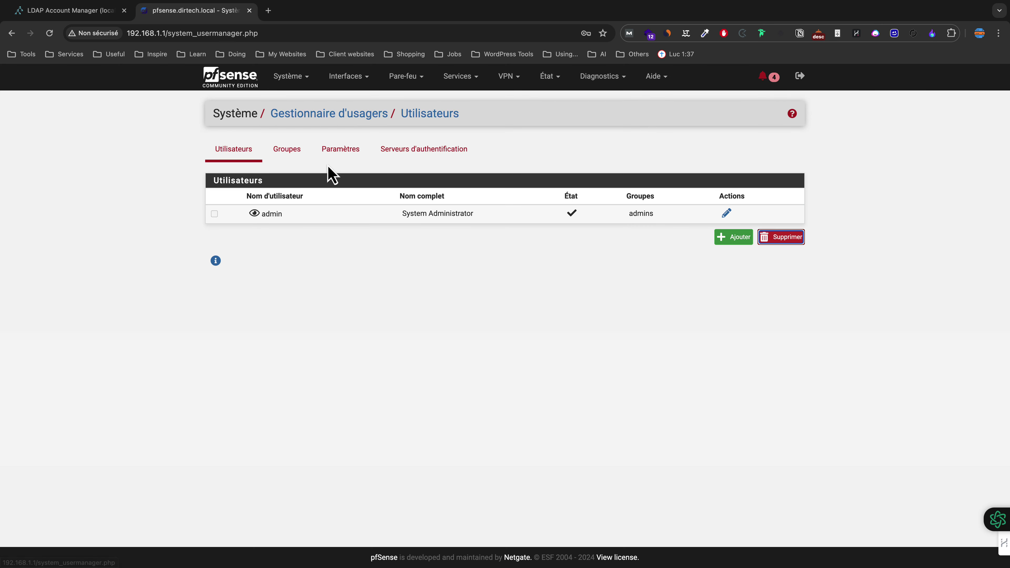
left_click(446, 155)
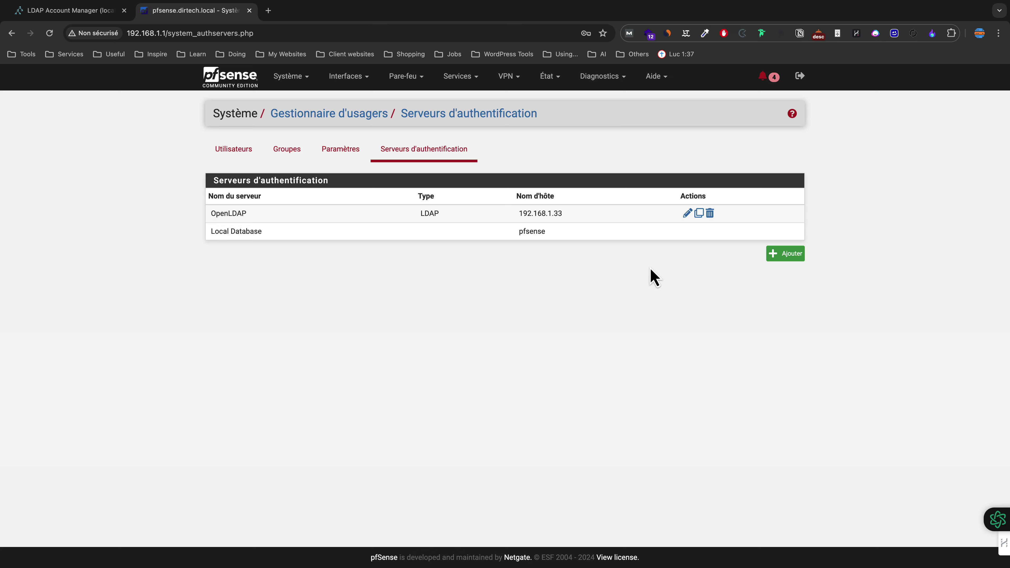
left_click(688, 215)
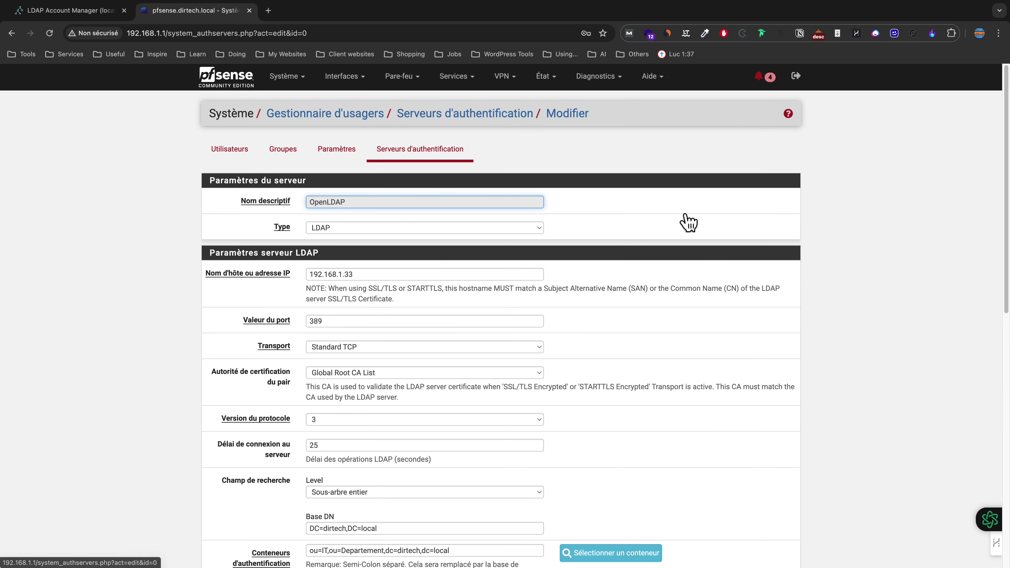
scroll(620, 321, "down", 5)
scroll(621, 322, "down", 2)
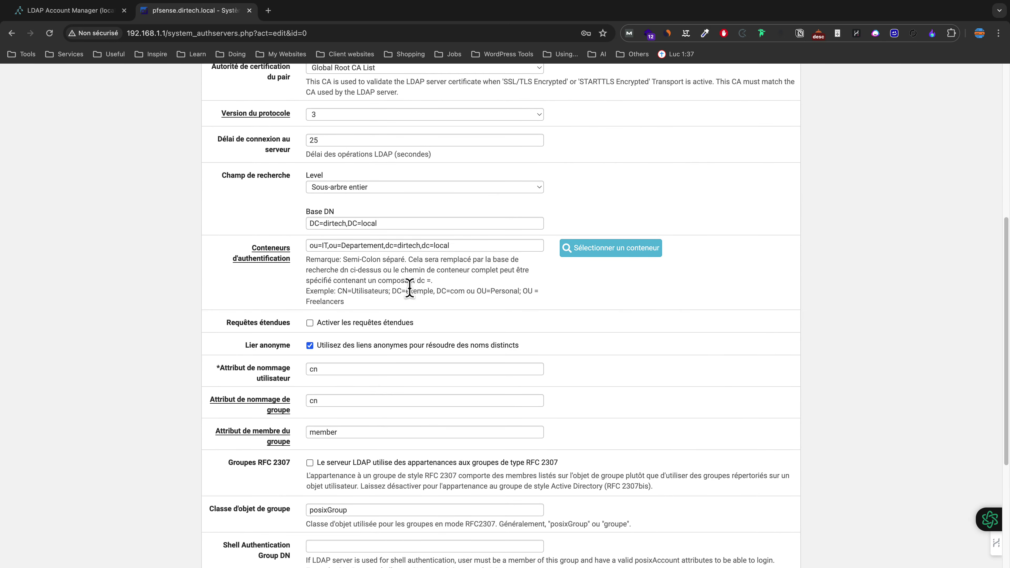
left_click(598, 253)
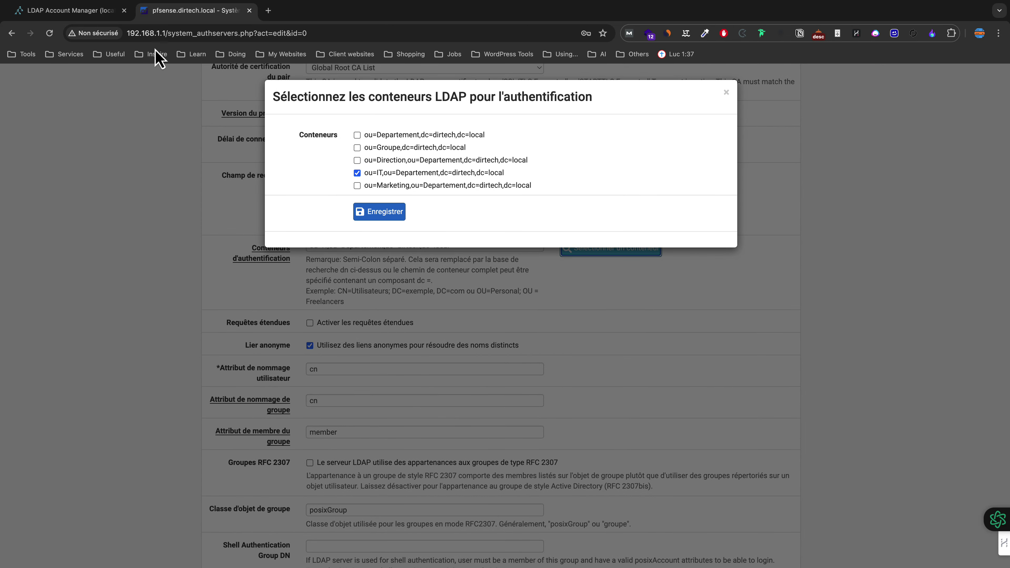
Add ou=Marketing to the selected containers alongside ou=IT.
left_click(90, 17)
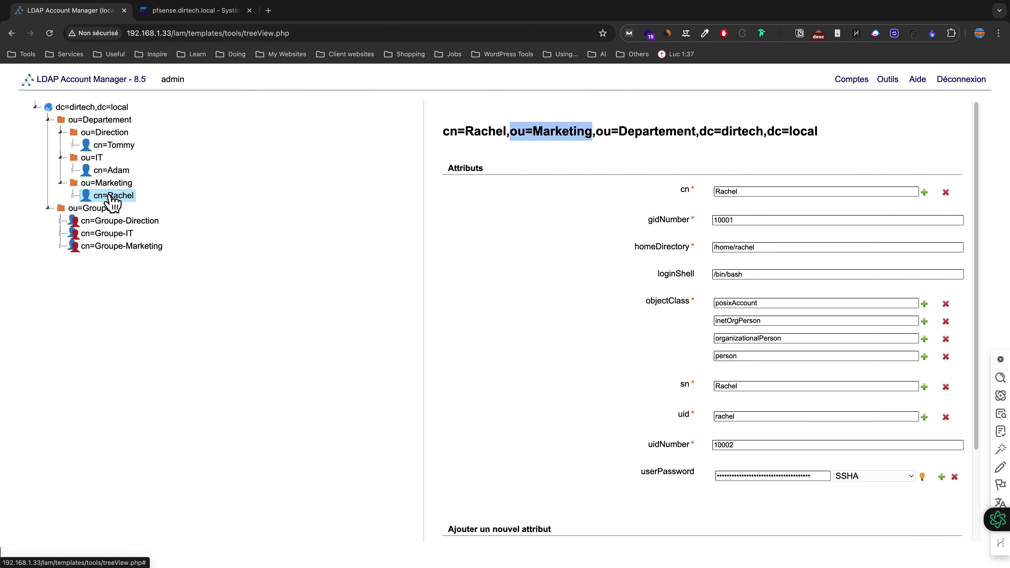
triple_click(568, 134)
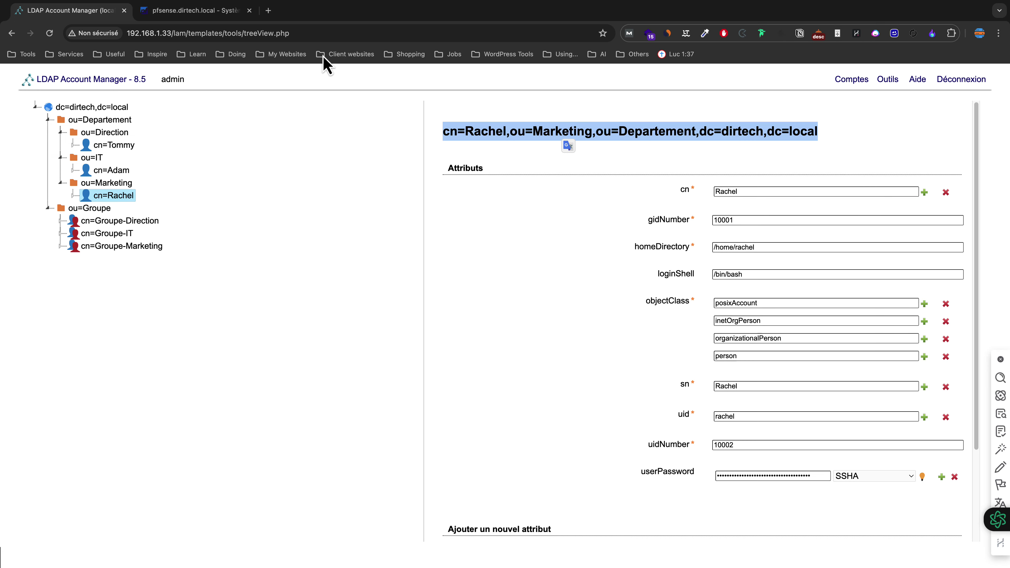
left_click(213, 14)
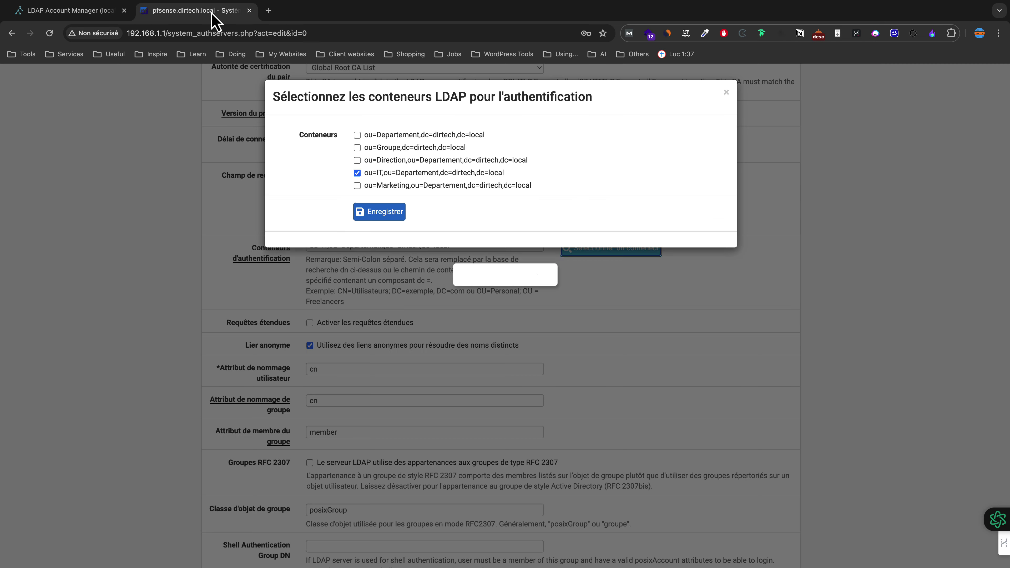
left_click(384, 186)
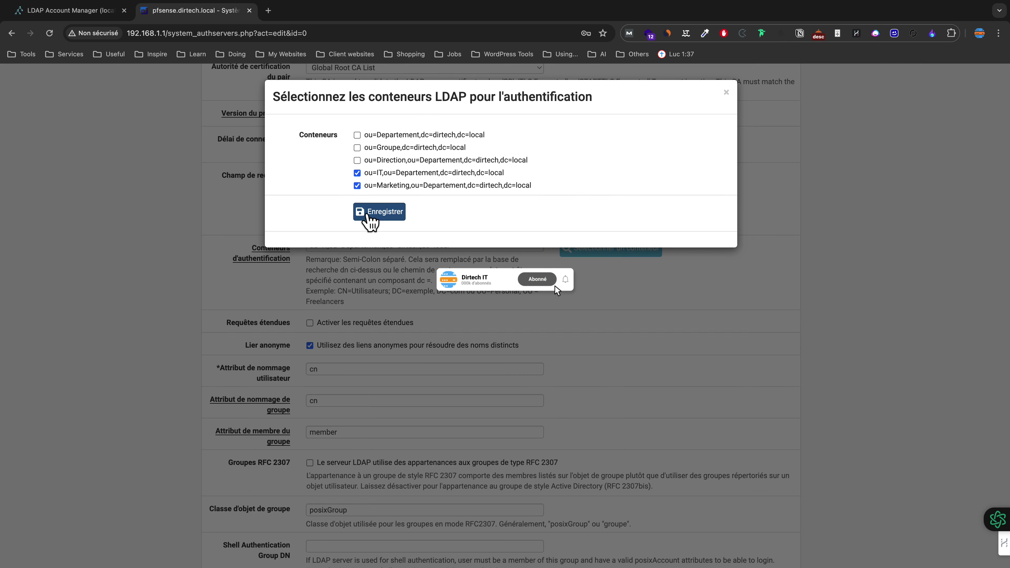
left_click(390, 213)
Save the updated OpenLDAP server settings.
scroll(609, 311, "down", 5)
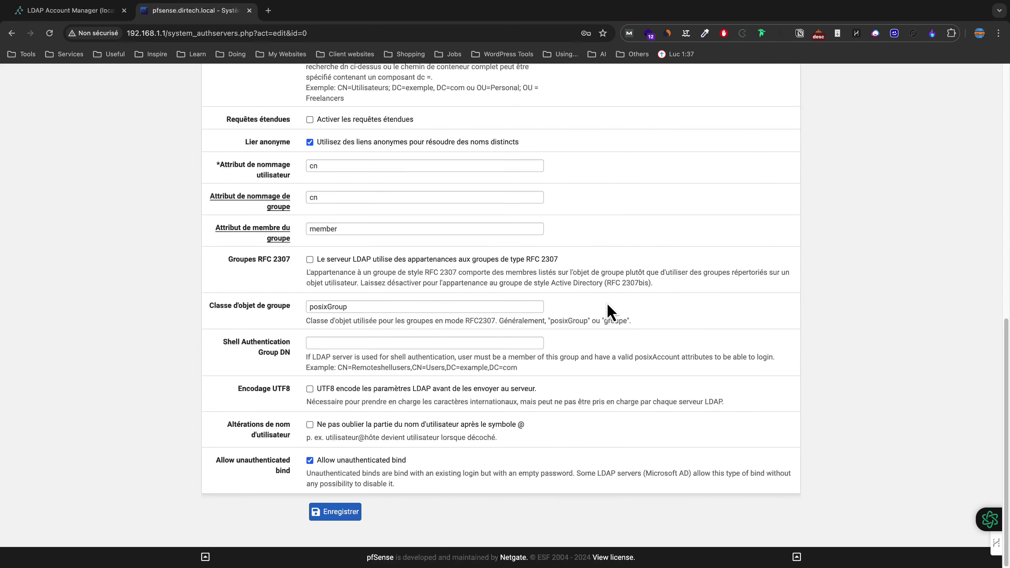
left_click_drag(354, 533, 351, 525)
left_click(413, 519)
left_click(344, 513)
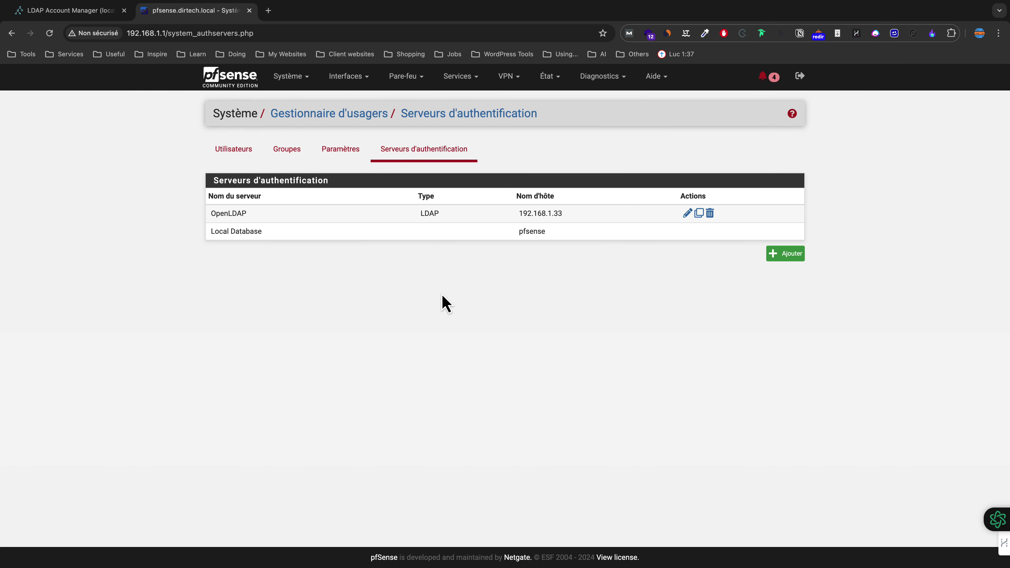
Run the OpenLDAP authentication test for the Marketing user and confirm the success message.
left_click(620, 78)
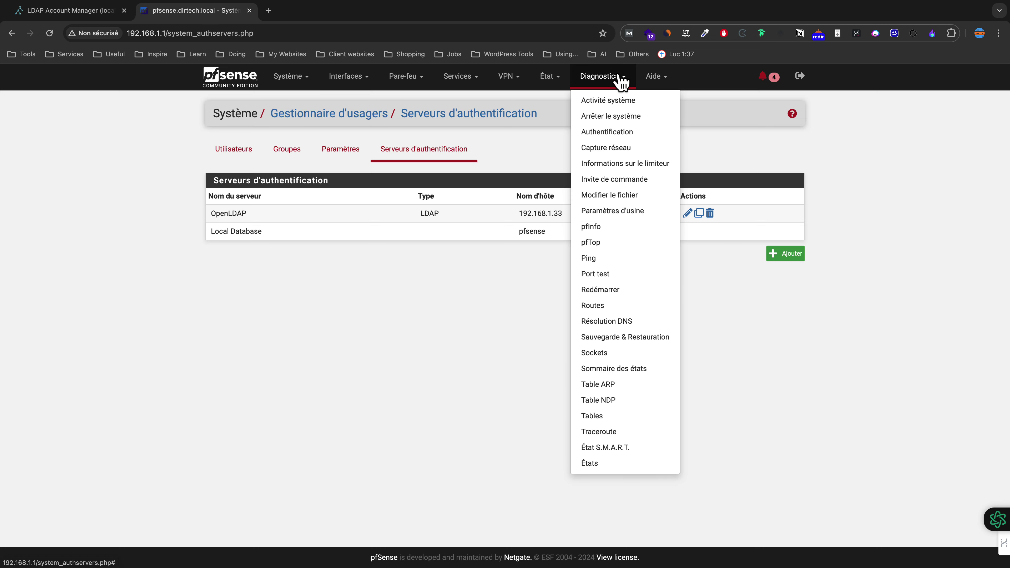
left_click(614, 134)
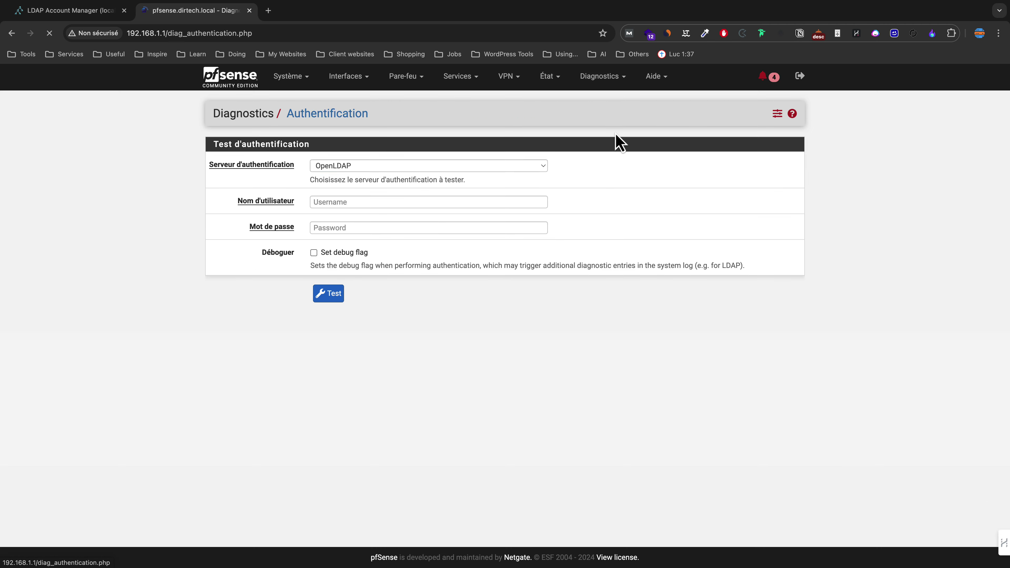
left_click(336, 202)
type("rachel")
left_click(339, 227)
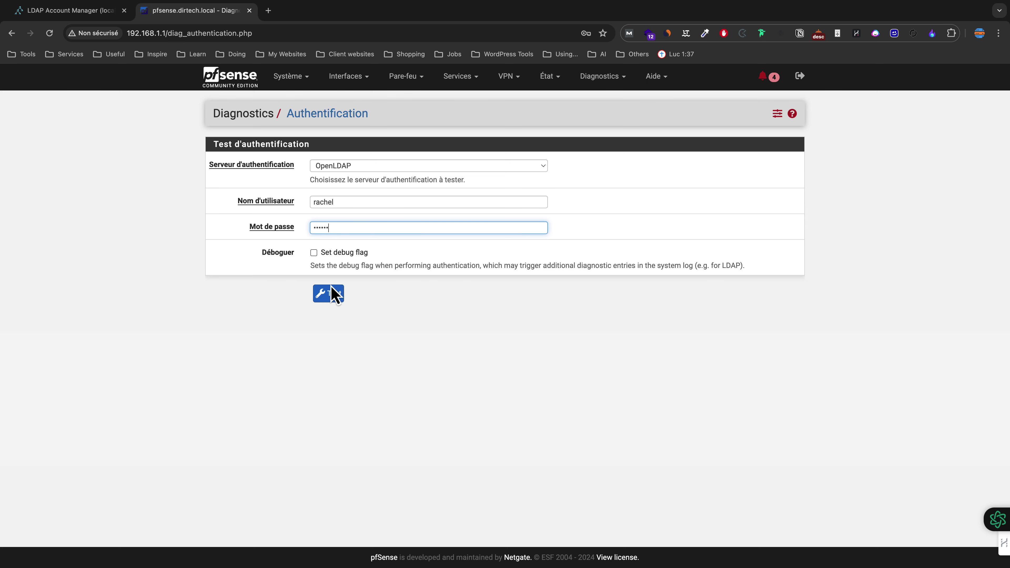
left_click(324, 299)
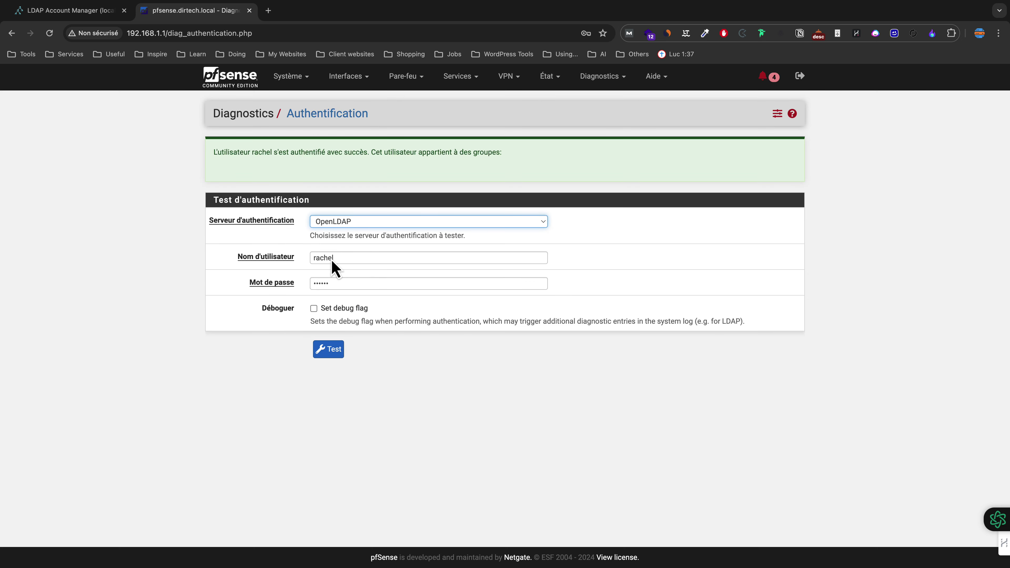
left_click_drag(212, 158, 373, 166)
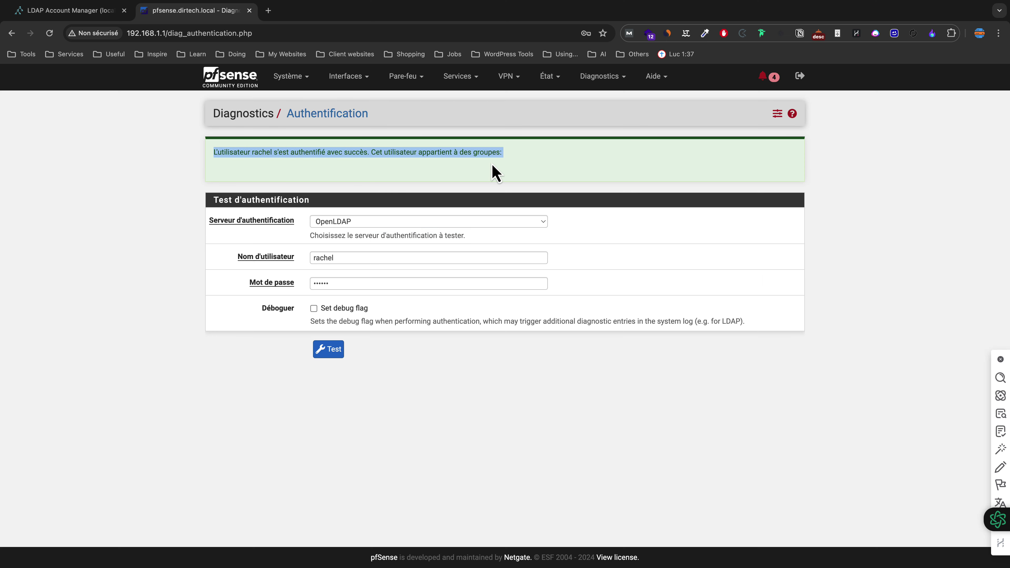
left_click(479, 153)
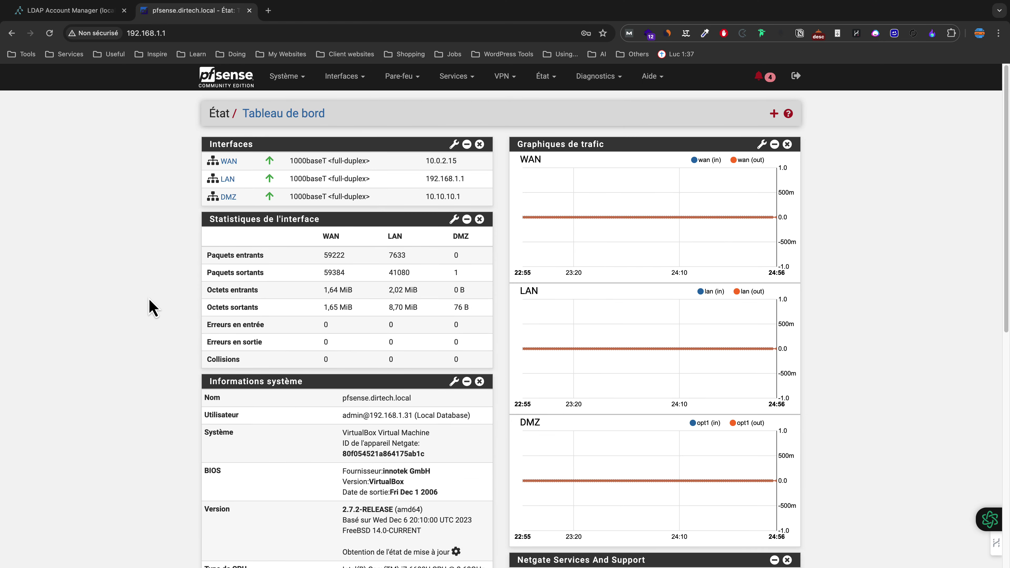
Add group Utilisateur-OpenLDAP with Distant scope and description 'Groupe OpenLDAP', and save it.
left_click(297, 86)
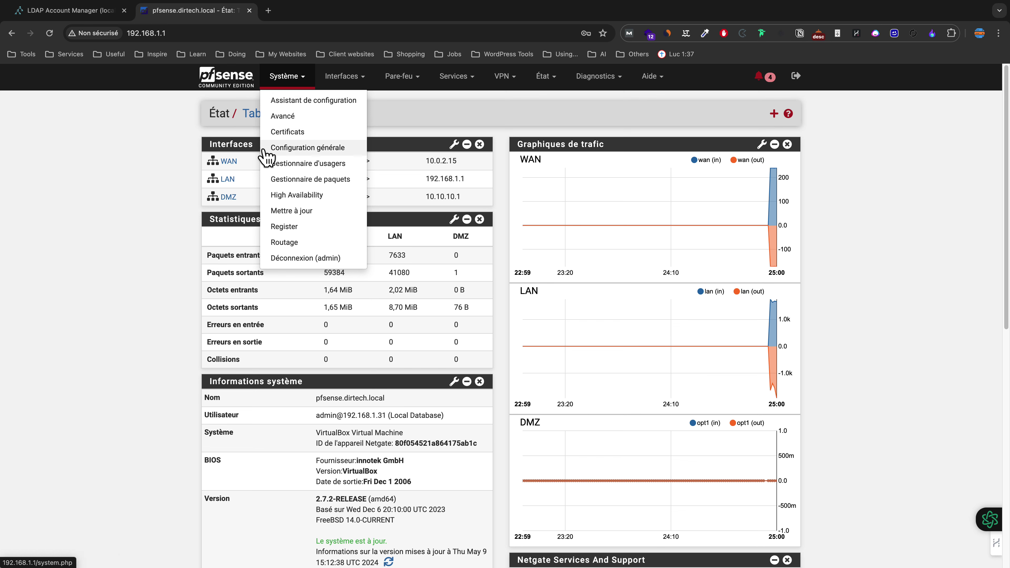
left_click(320, 163)
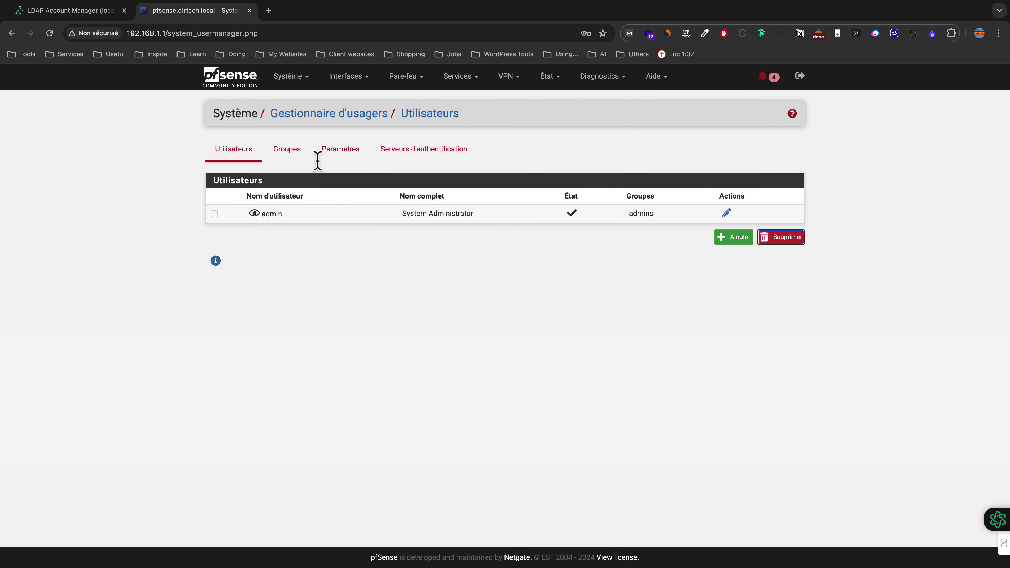
left_click(286, 153)
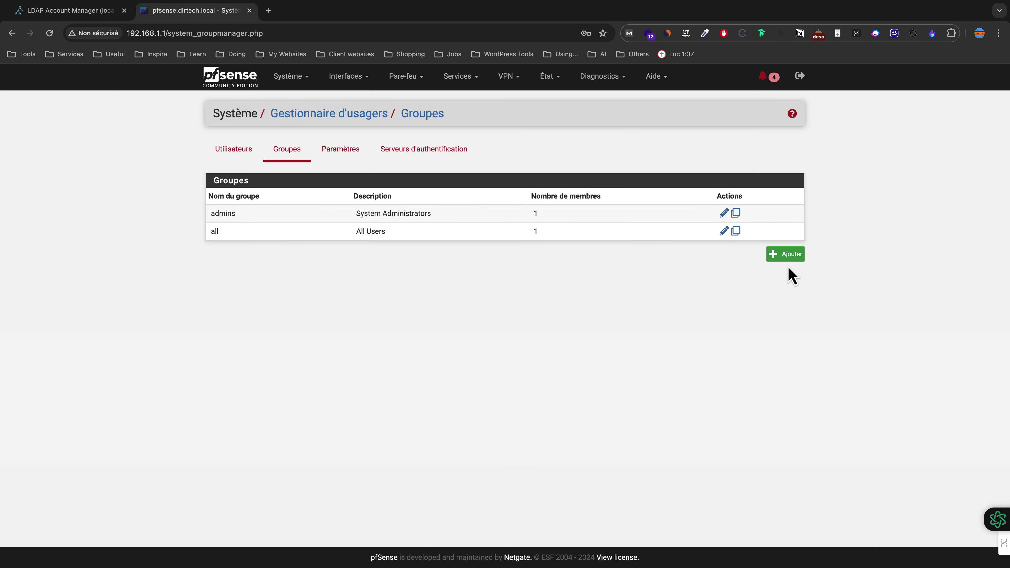
left_click(790, 256)
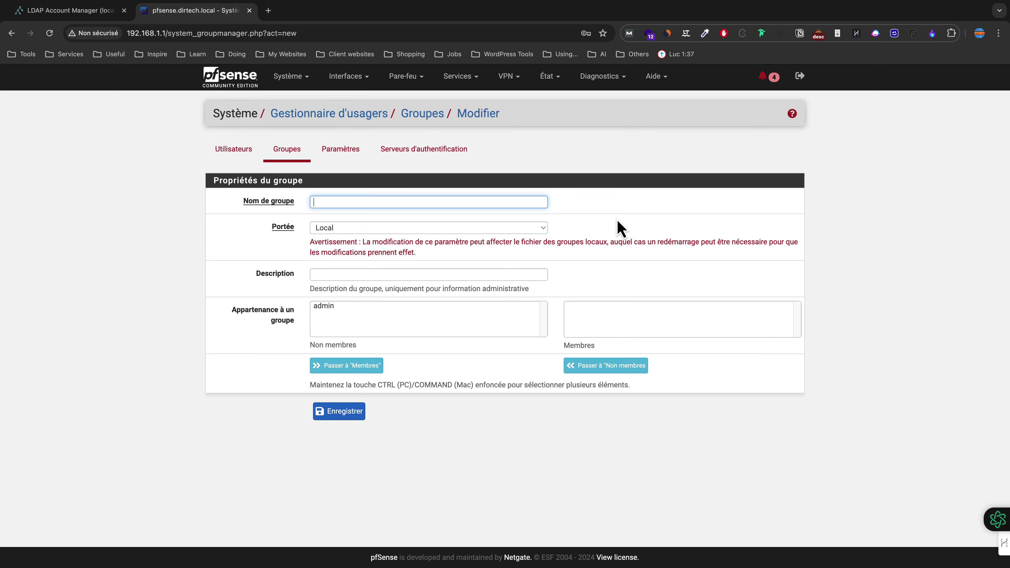
type("Utilisateur-OpenLDAP")
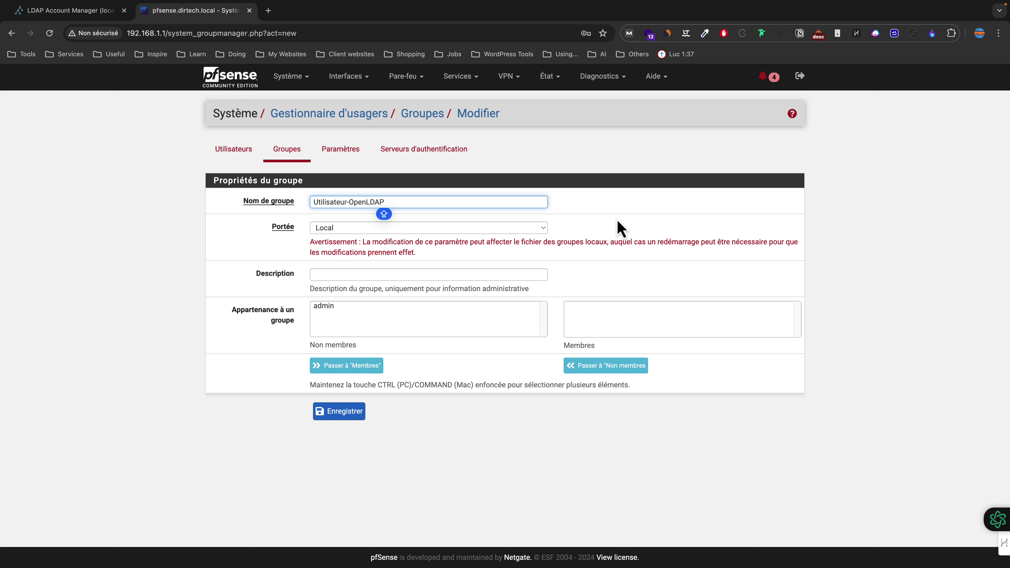
left_click_drag(389, 202, 310, 202)
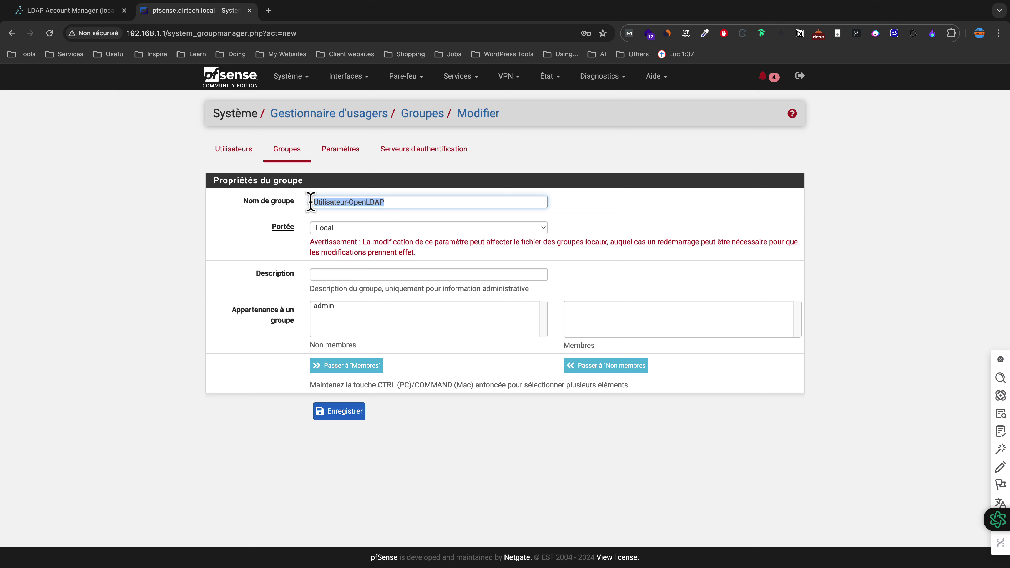
left_click(352, 229)
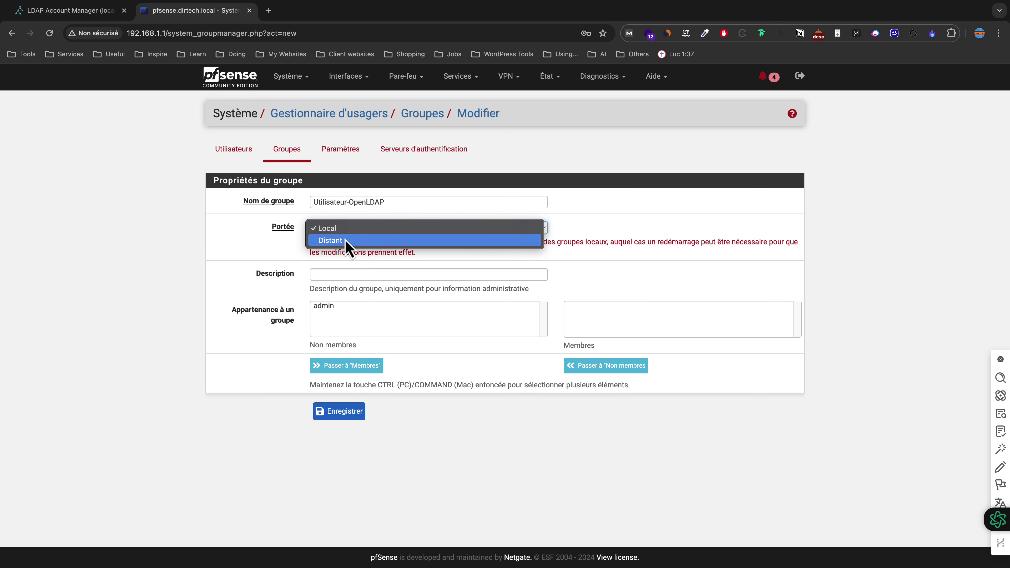
left_click(354, 240)
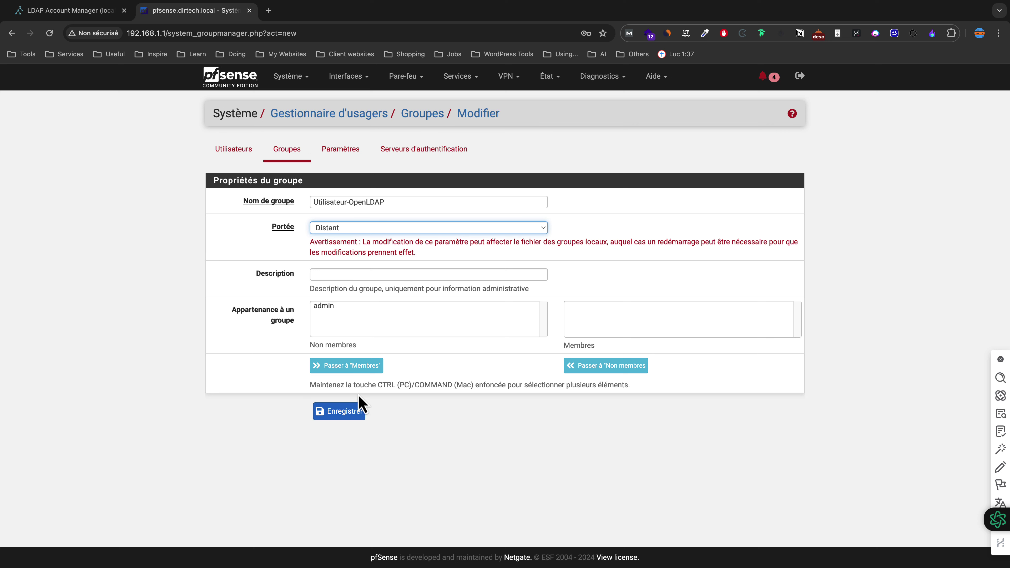
left_click(331, 275)
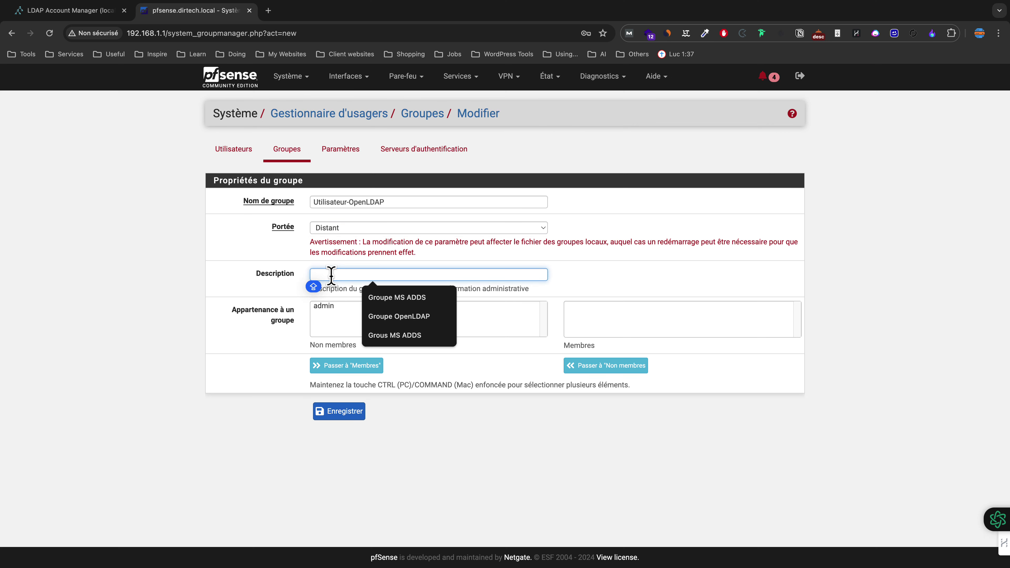
left_click(377, 316)
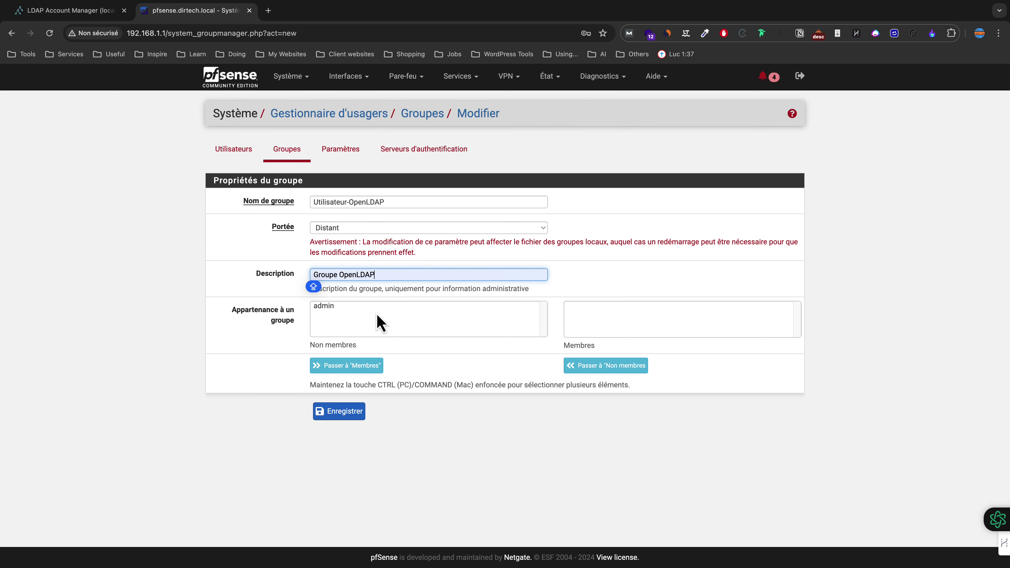
left_click(284, 314)
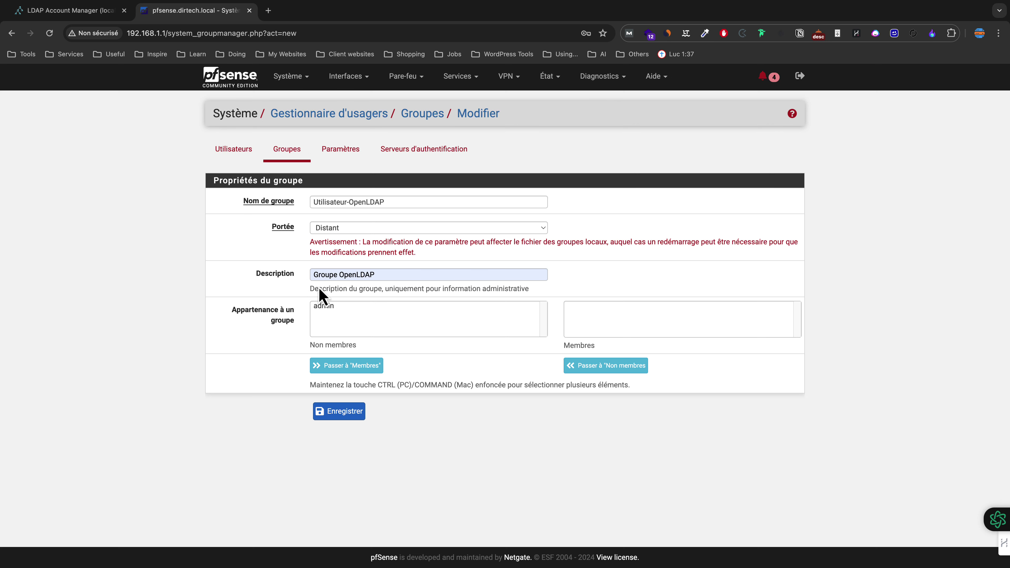
left_click(352, 410)
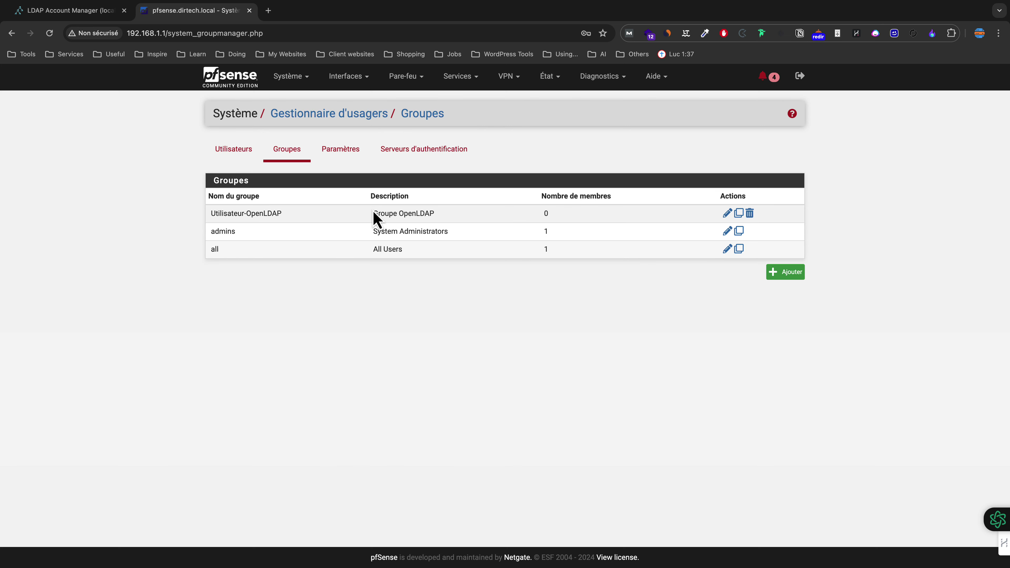
Assign the WebCfg - Toutes les pages privilege to Utilisateur-OpenLDAP and save the group.
left_click_drag(373, 214, 416, 211)
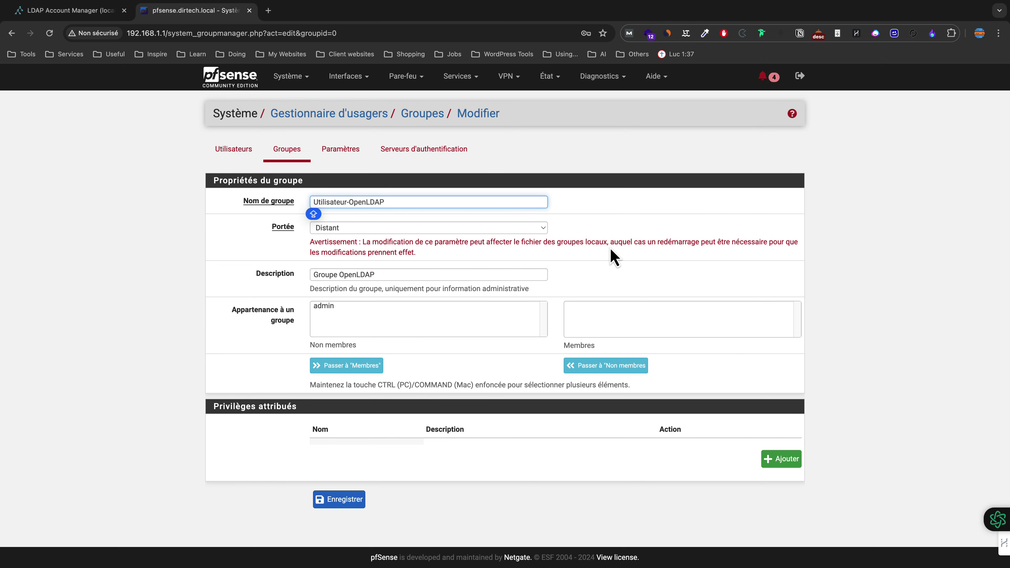
left_click(780, 460)
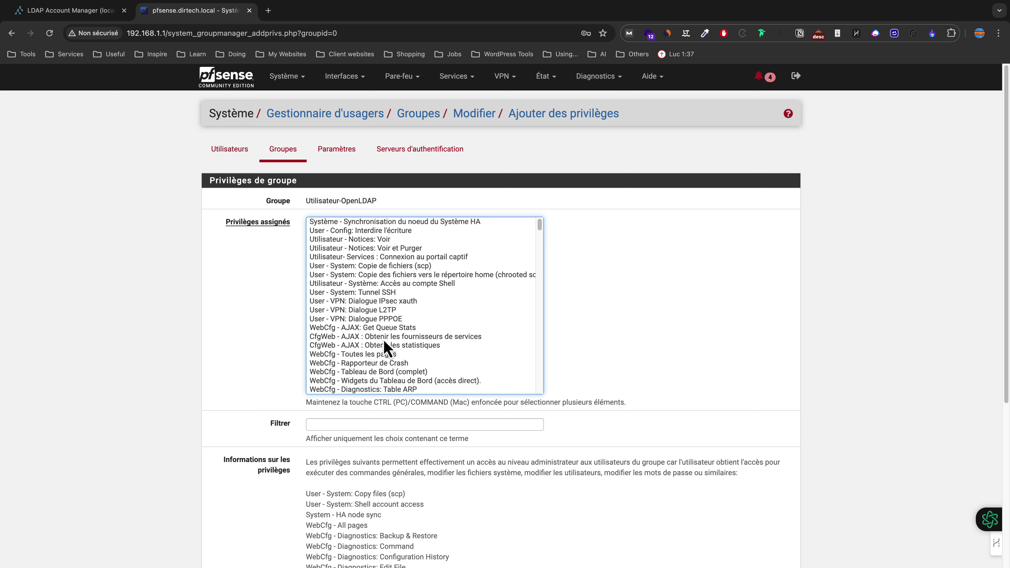
left_click(380, 353)
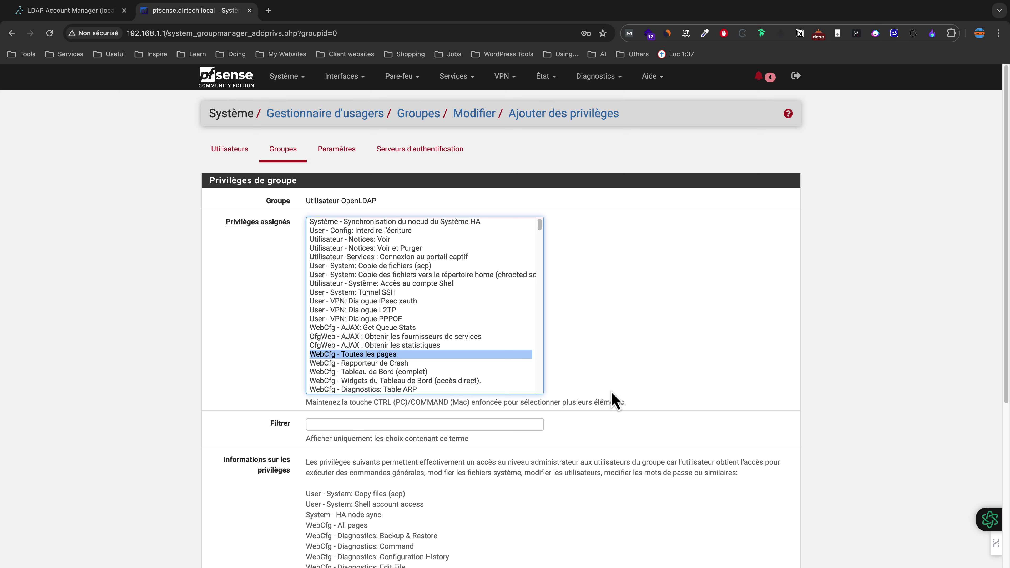
scroll(612, 398, "down", 5)
scroll(556, 364, "down", 1)
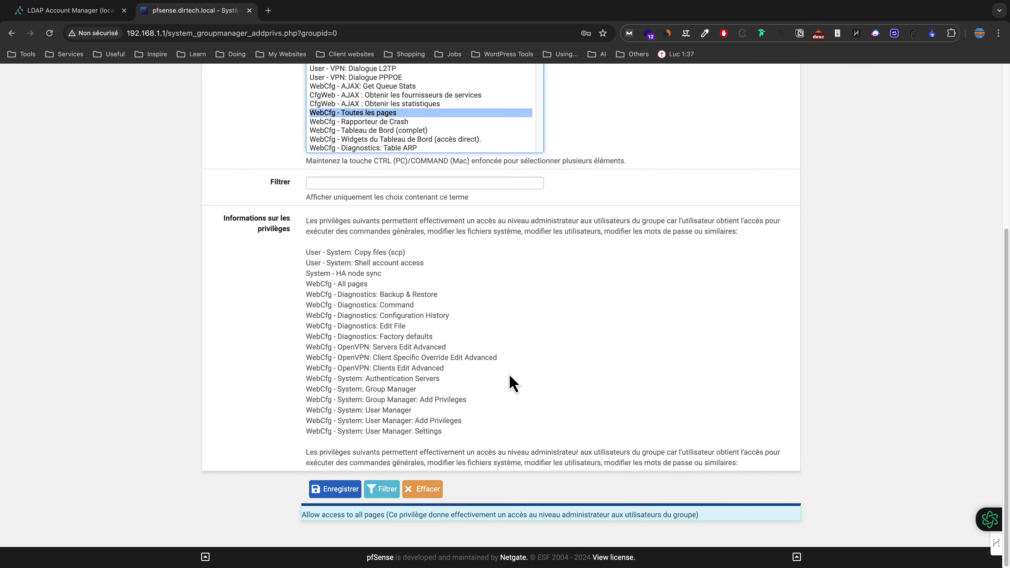
left_click(327, 498)
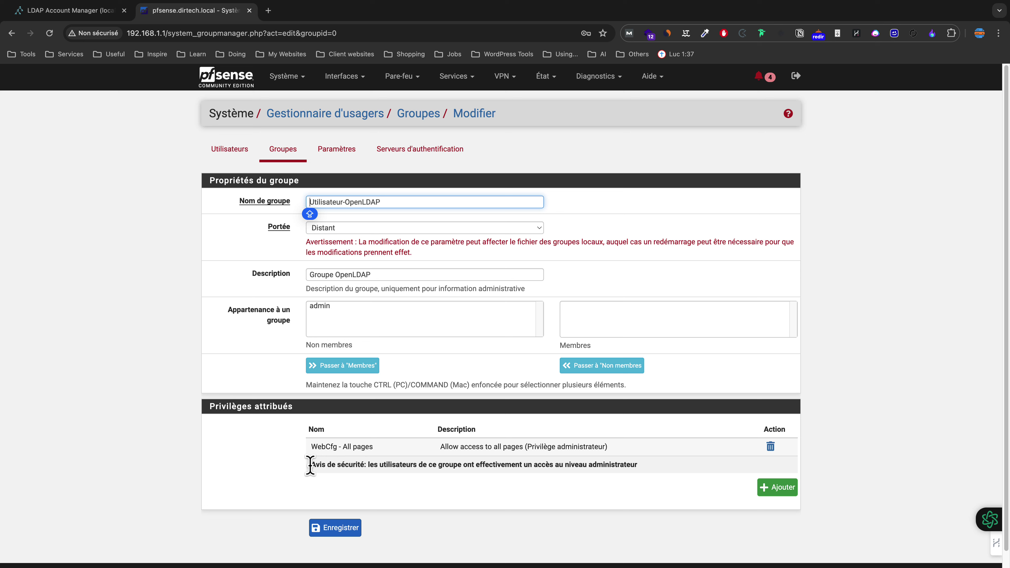
left_click_drag(310, 465, 525, 480)
left_click(605, 480)
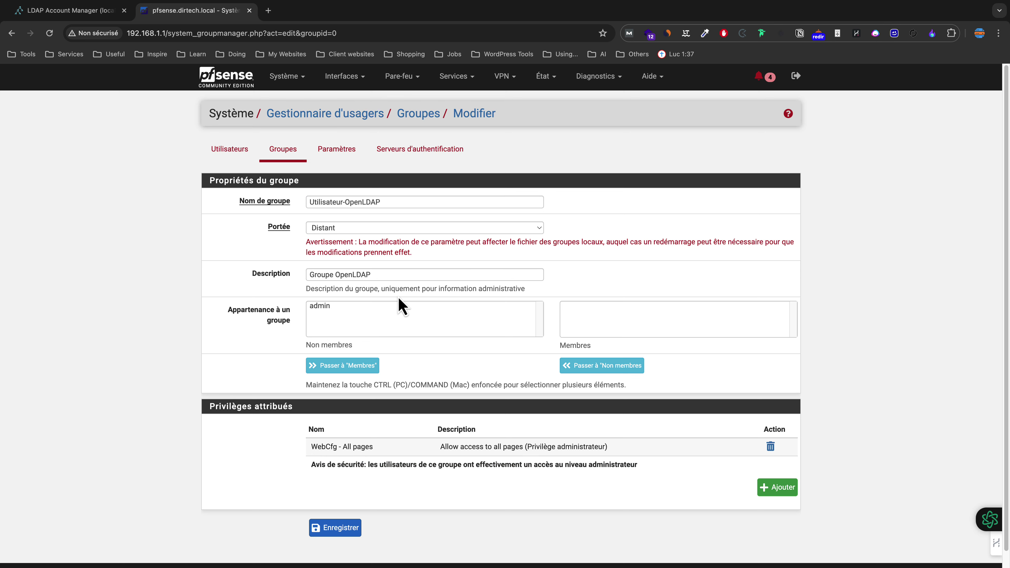
In User Manager settings, select OpenLDAP as the authentication server and save & test.
left_click(348, 156)
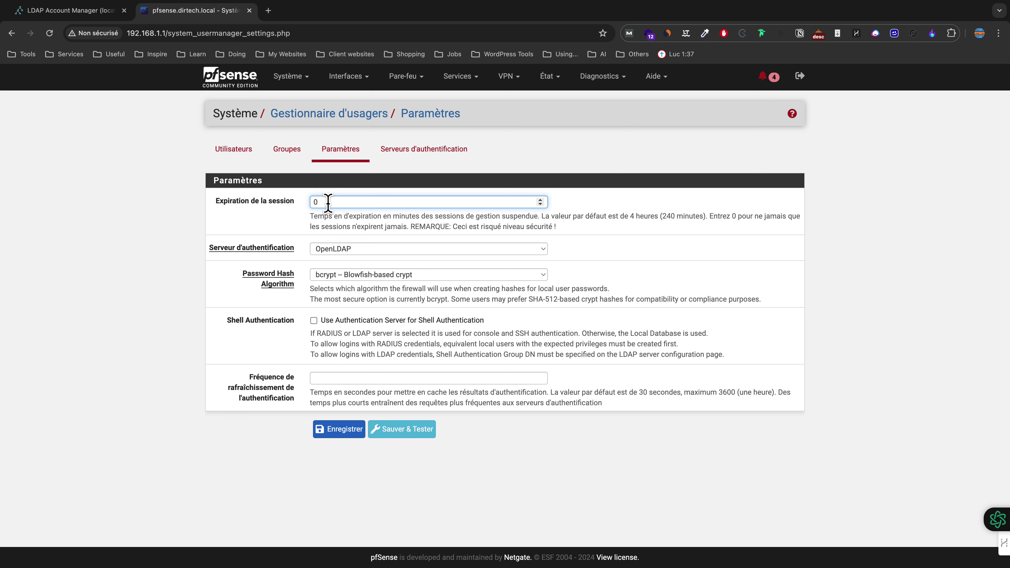
left_click(725, 217)
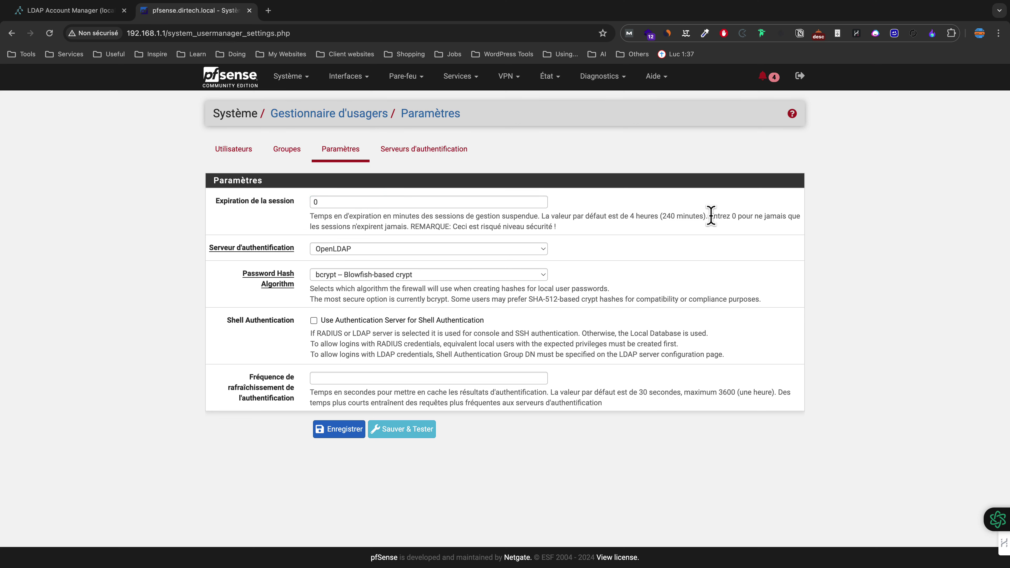
double_click(715, 216)
left_click_drag(733, 222, 737, 235)
left_click(573, 252)
left_click(479, 249)
left_click(355, 249)
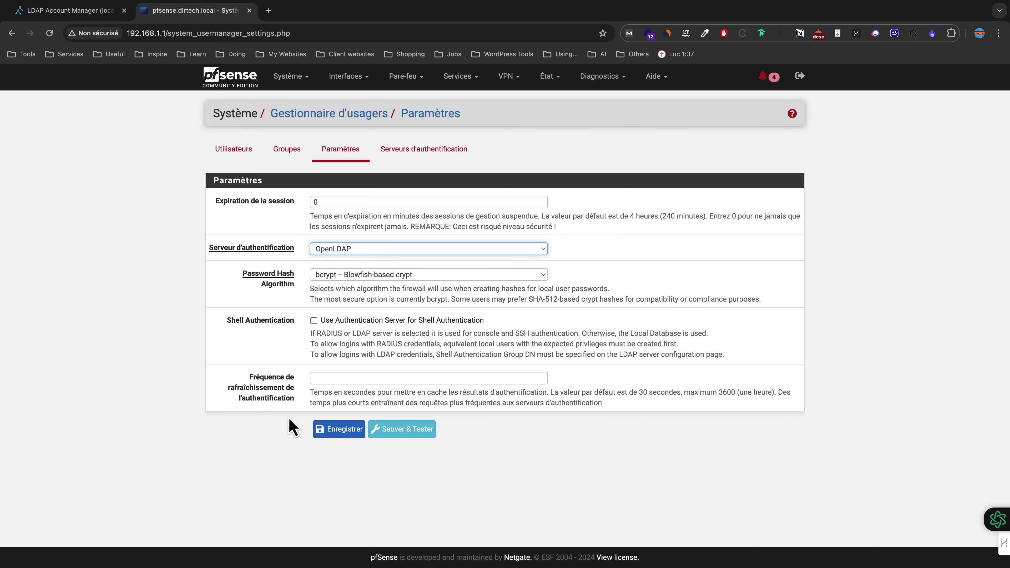
left_click(424, 436)
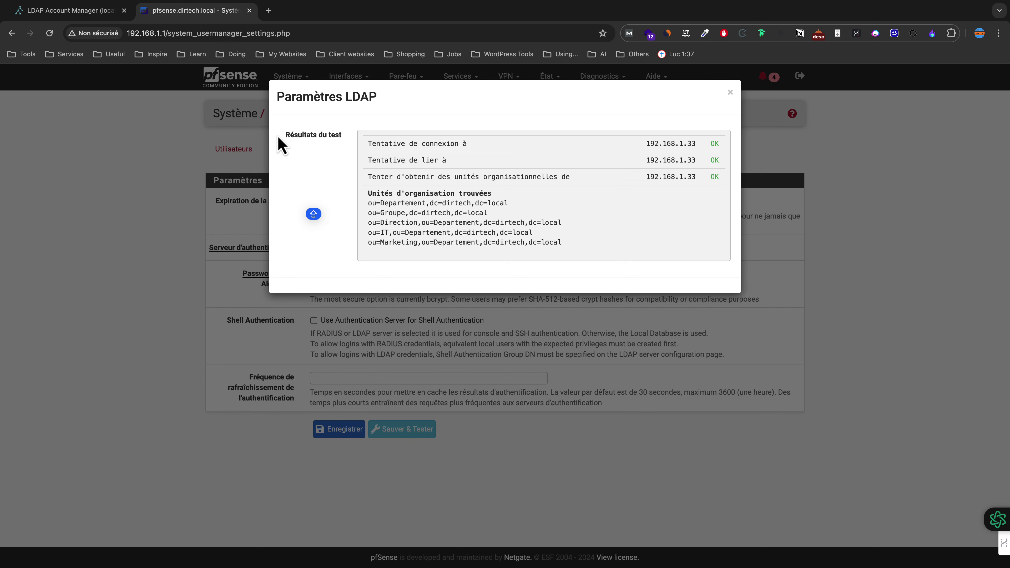
Review the test results and found OUs, retest, then switch to LDAP Account Manager.
left_click_drag(368, 142, 725, 183)
left_click(603, 180)
left_click_drag(369, 193, 566, 254)
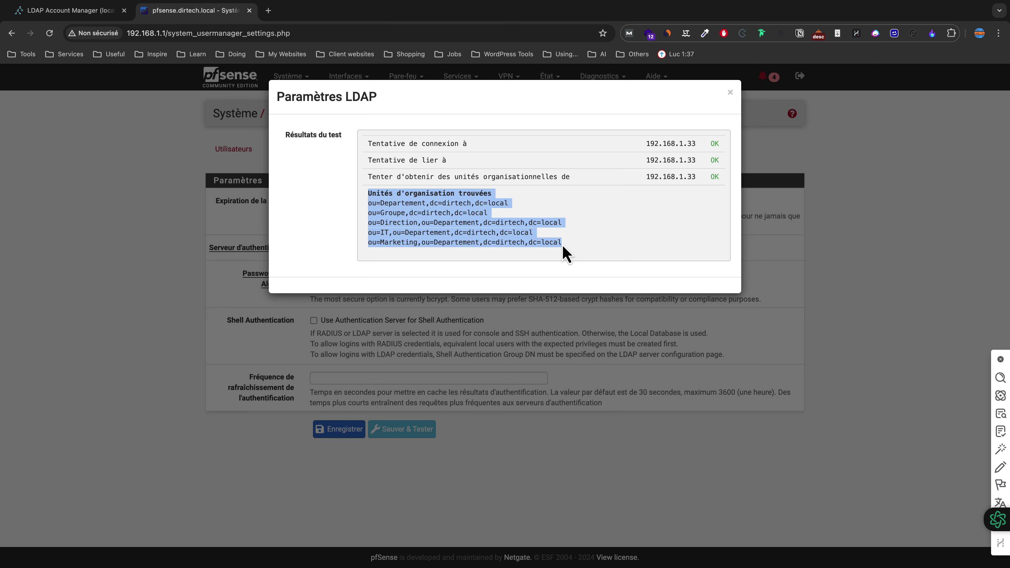
left_click(470, 238)
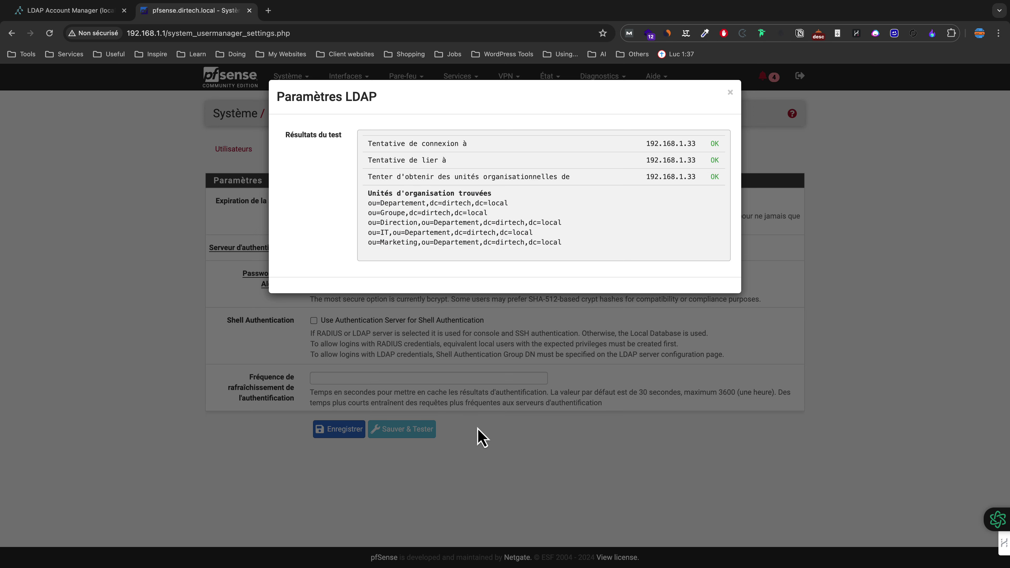
left_click(482, 438)
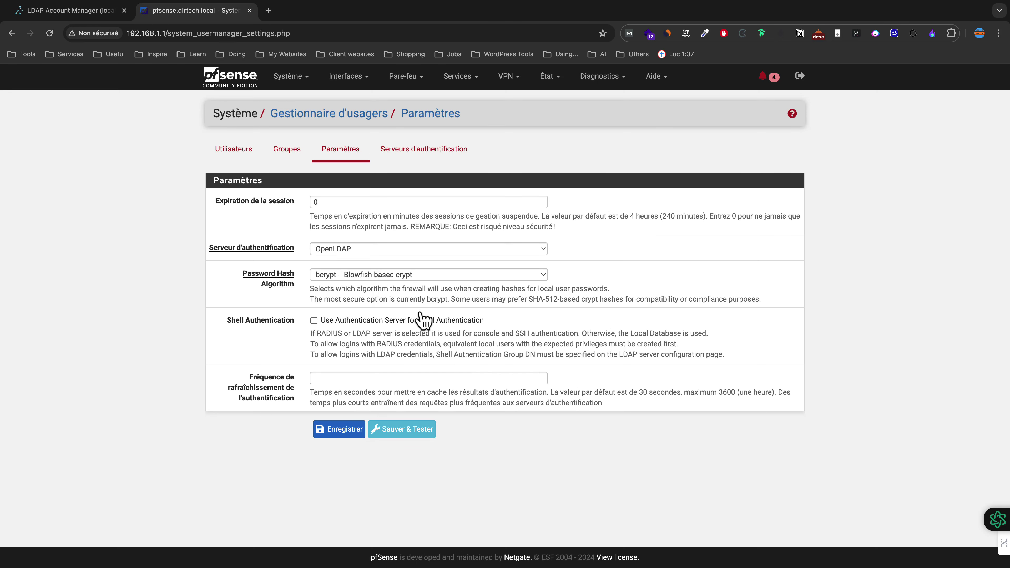
left_click(394, 425)
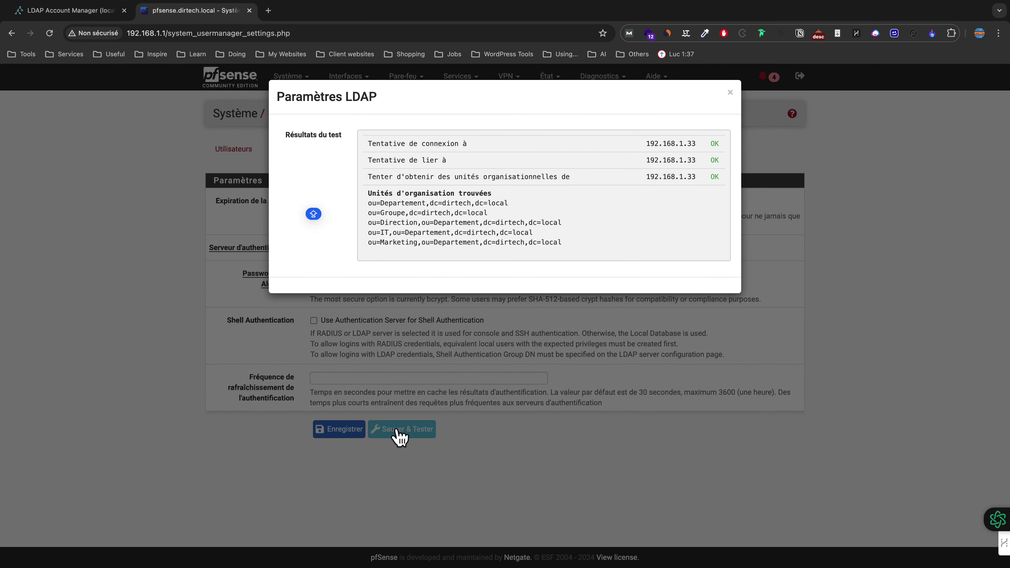
left_click(89, 12)
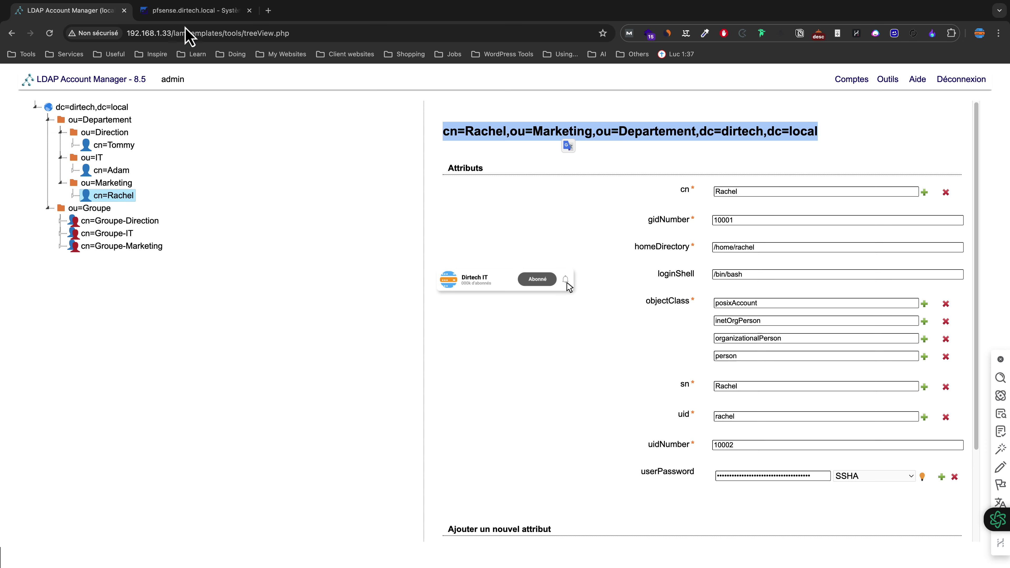